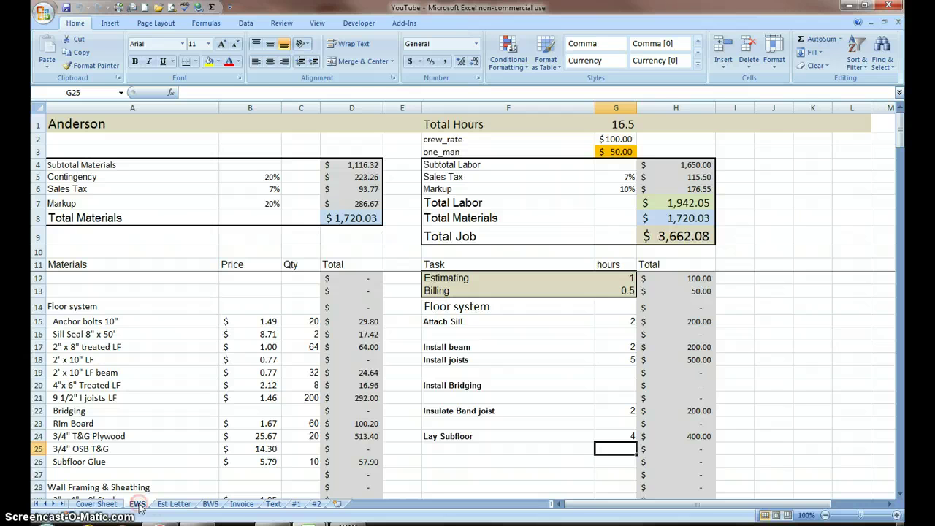
Create a copy of the EWS sheet and place it at the end of the YouTube workbook.
{"action": "right_click", "coordinate": [139, 509]}
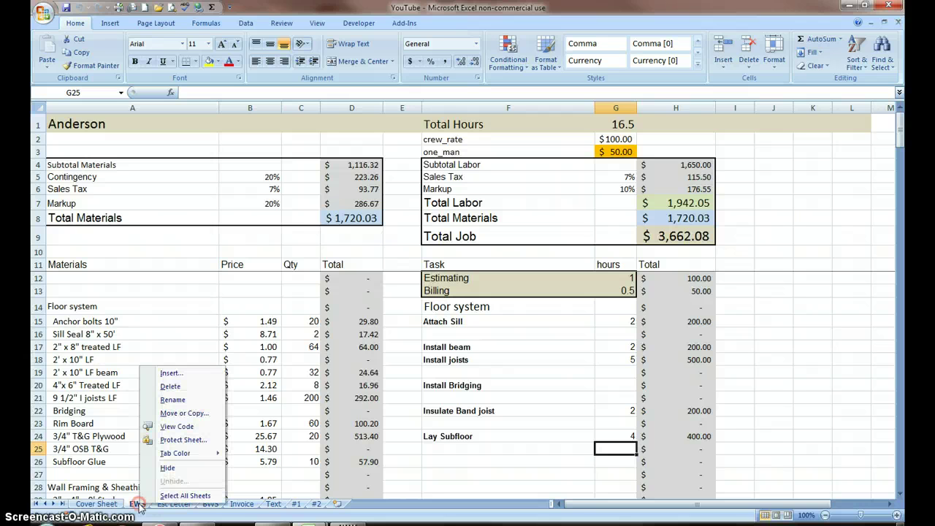
{"action": "left_click", "coordinate": [179, 413]}
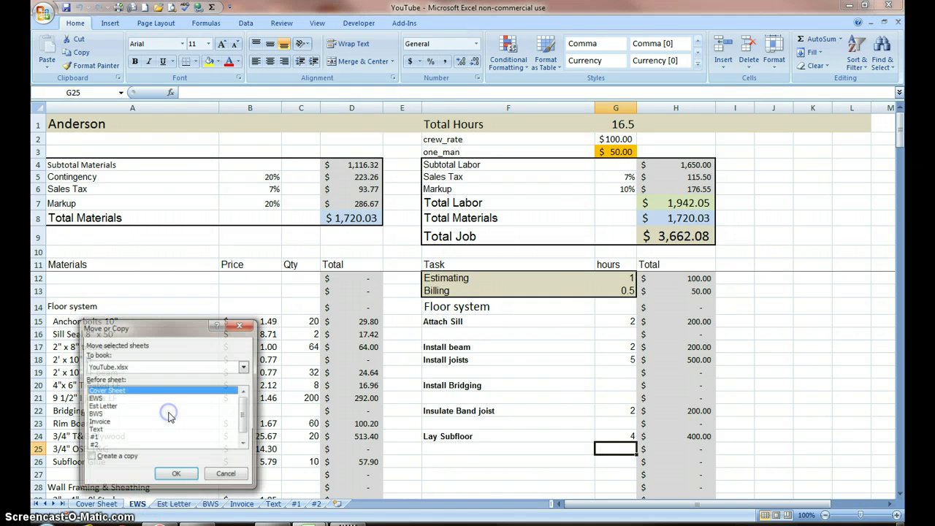
{"action": "left_click", "coordinate": [90, 458]}
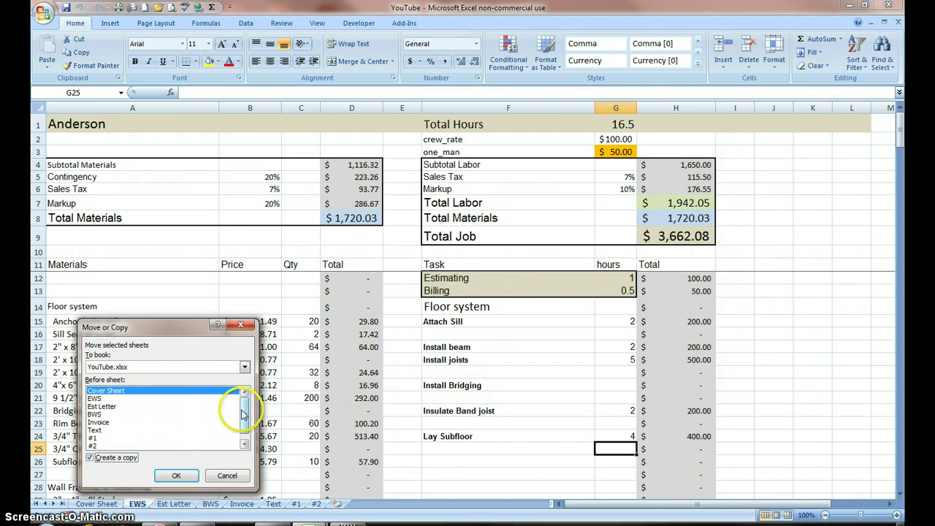
{"action": "left_click", "coordinate": [244, 444]}
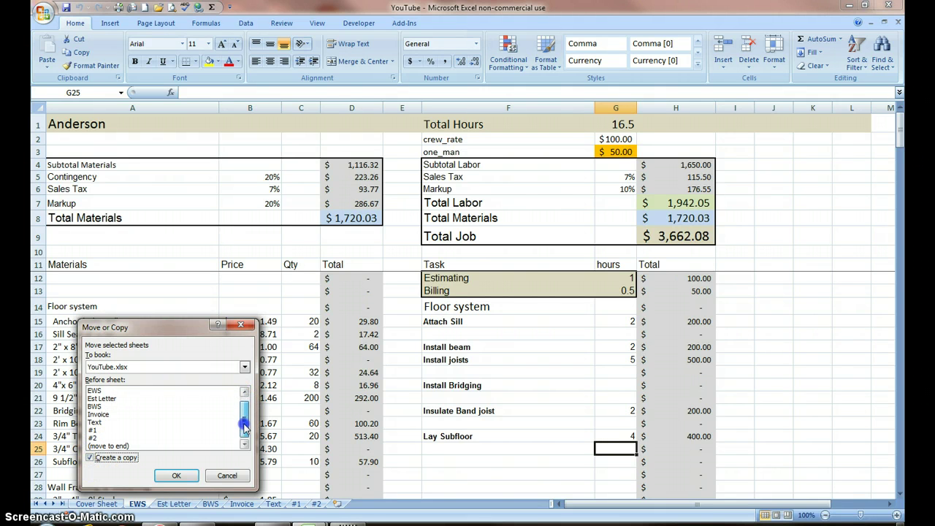
{"action": "left_click", "coordinate": [117, 446]}
{"action": "left_click", "coordinate": [176, 478]}
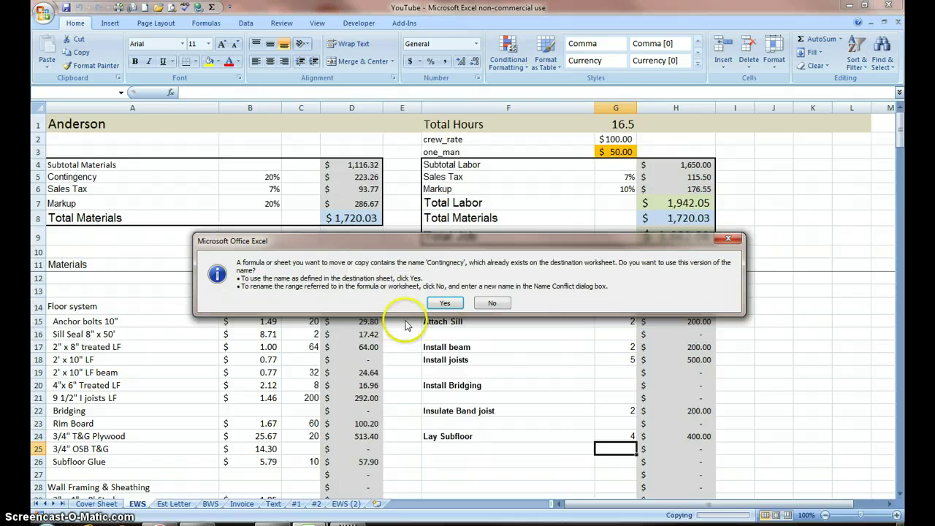
Accept the destination sheet's existing defined names, such as sale_tax, for every name conflict in the sheet copy.
{"action": "left_click", "coordinate": [454, 304]}
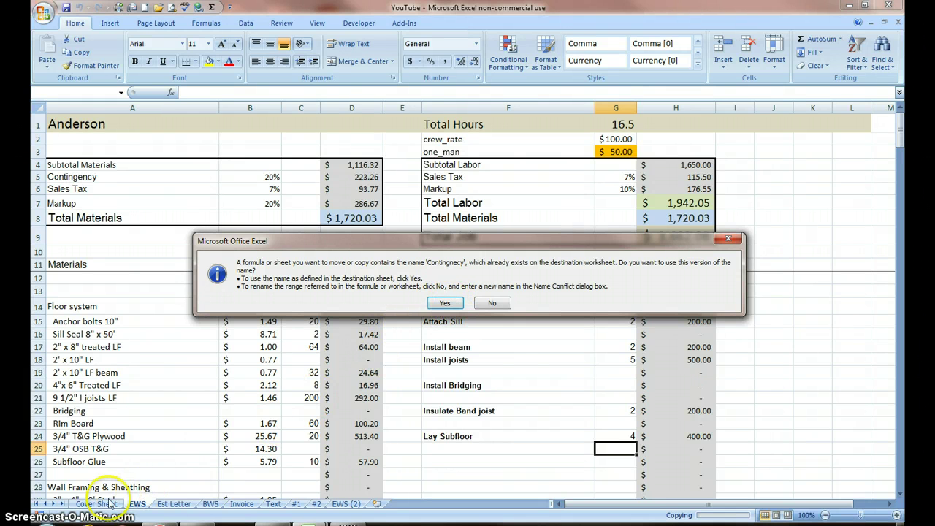
{"action": "left_click", "coordinate": [441, 336]}
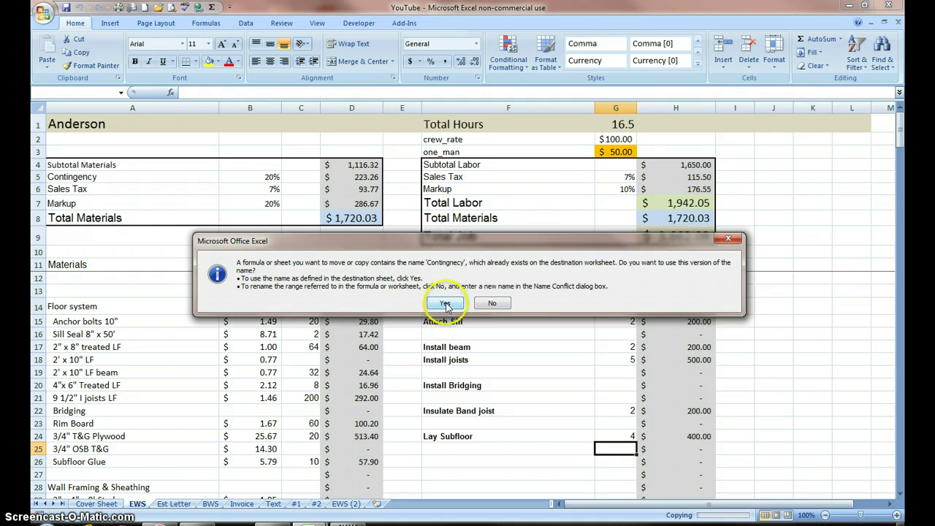
{"action": "left_click", "coordinate": [446, 303]}
{"action": "left_click", "coordinate": [446, 304]}
{"action": "left_click", "coordinate": [446, 304]}
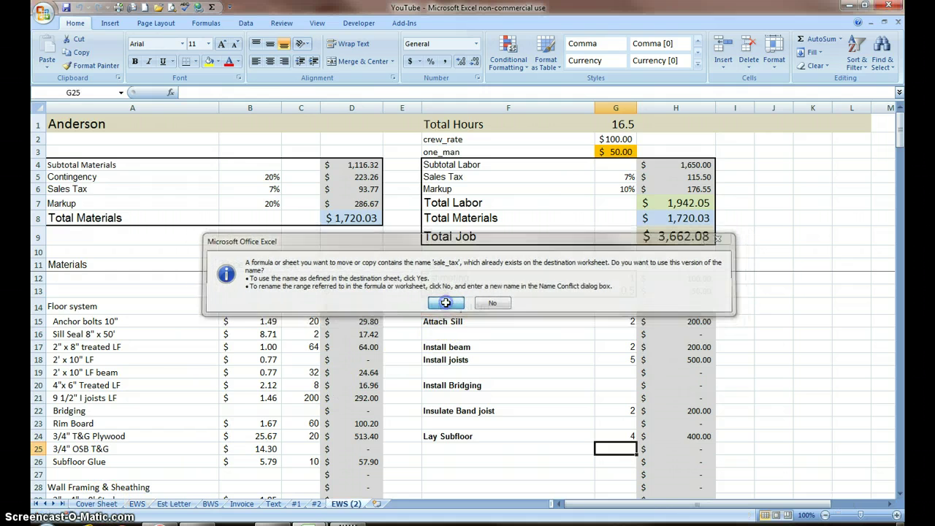
{"action": "left_click", "coordinate": [446, 304]}
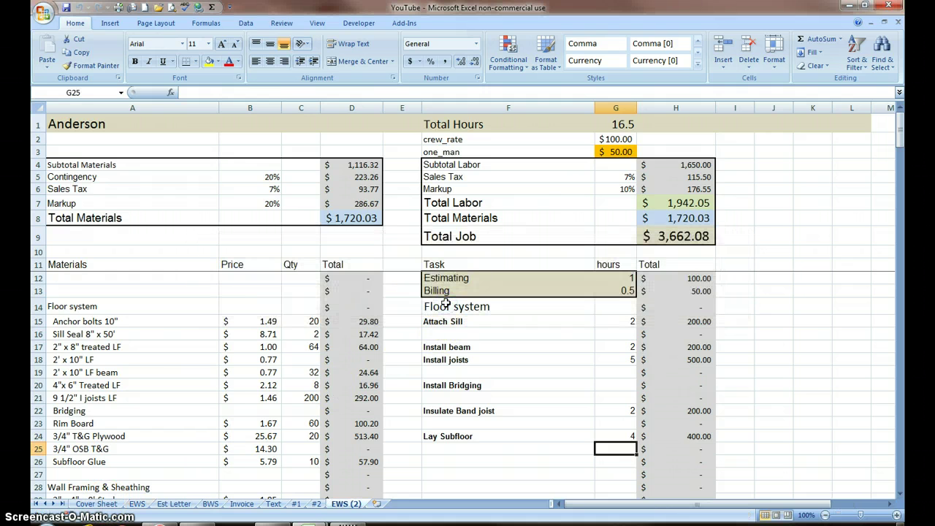
Rename the copied EWS sheet as Roof.
{"action": "double_click", "coordinate": [346, 505]}
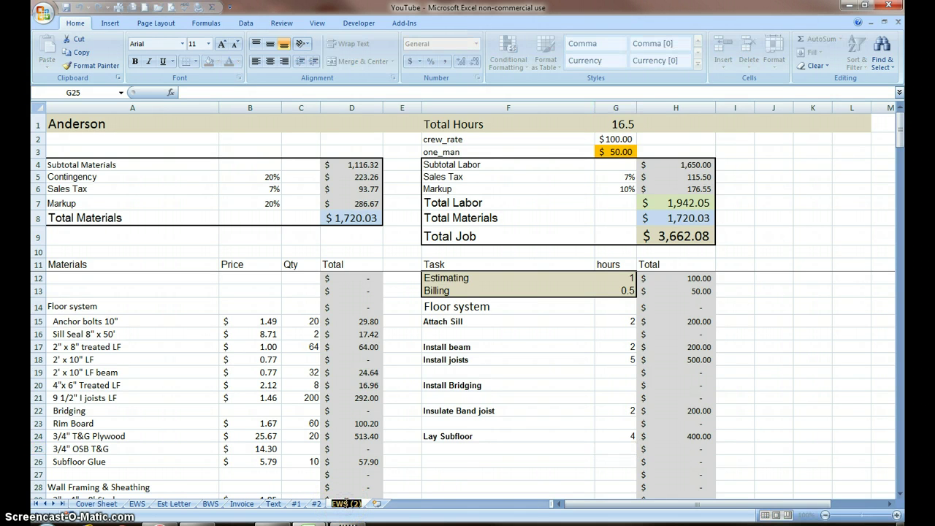
{"action": "type", "text": "Roof"}
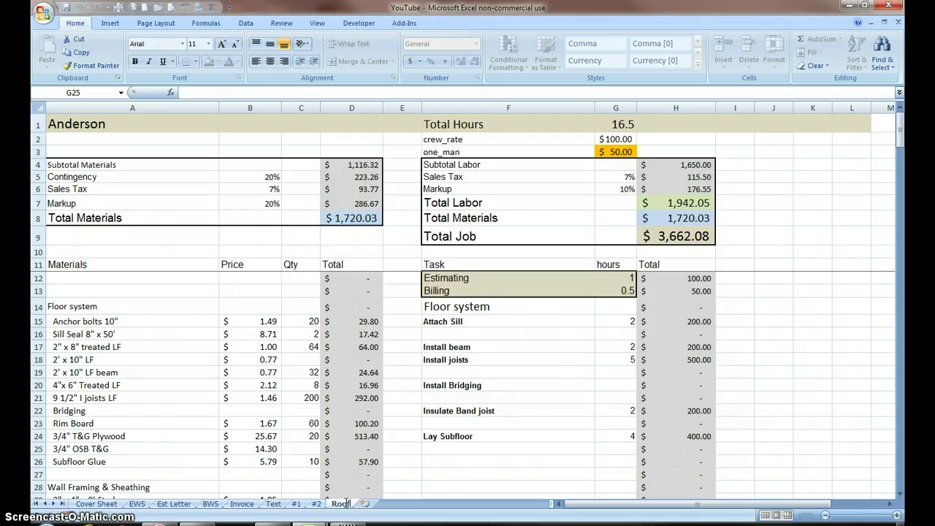
{"action": "left_click", "coordinate": [162, 312]}
Clear the material entries in A14:C53 and the labor tasks and hours in F14:G50 of the Roof sheet.
{"action": "left_click_drag", "start_coordinate": [163, 312], "coordinate": [293, 516]}
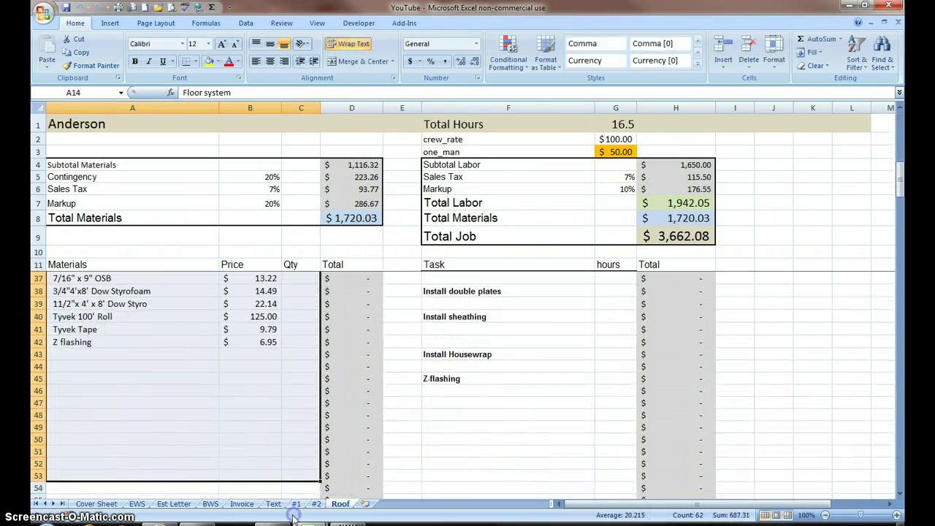
{"action": "key", "text": "Delete"}
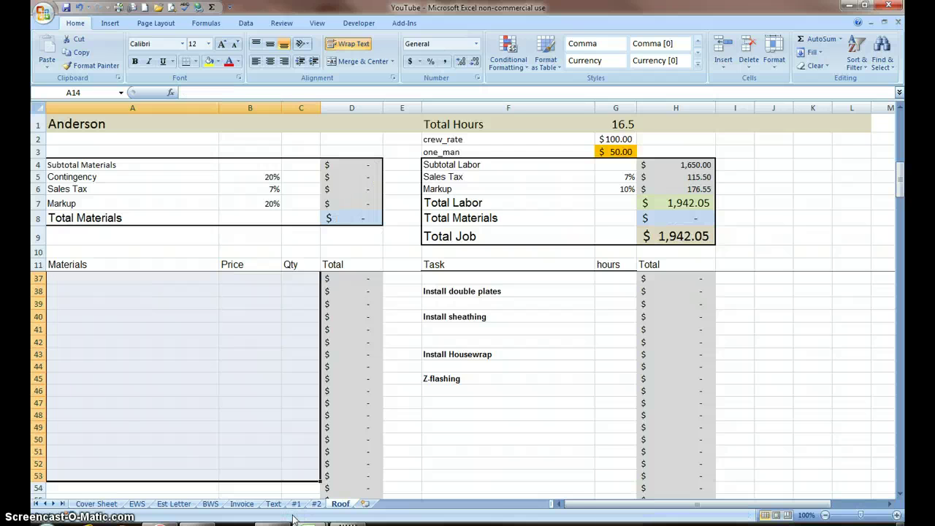
{"action": "left_click_drag", "start_coordinate": [613, 440], "coordinate": [518, 307]}
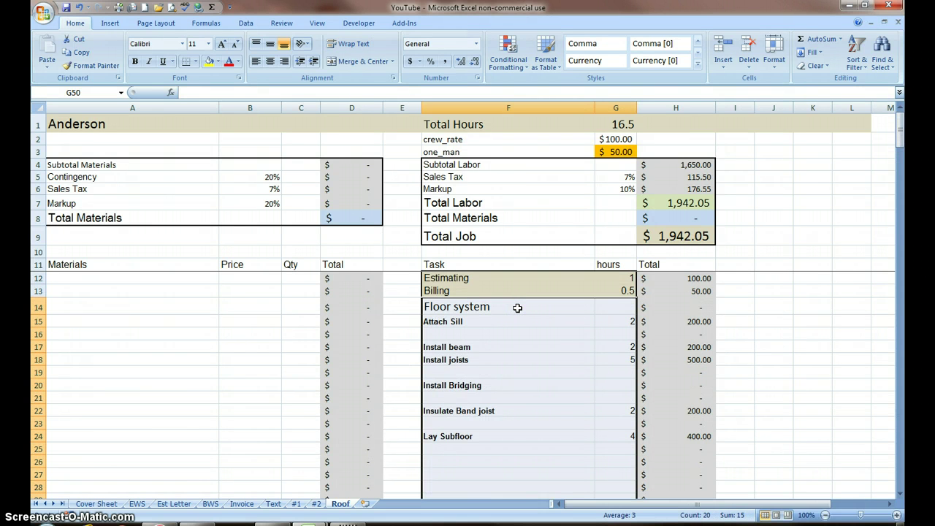
{"action": "key", "text": "Delete"}
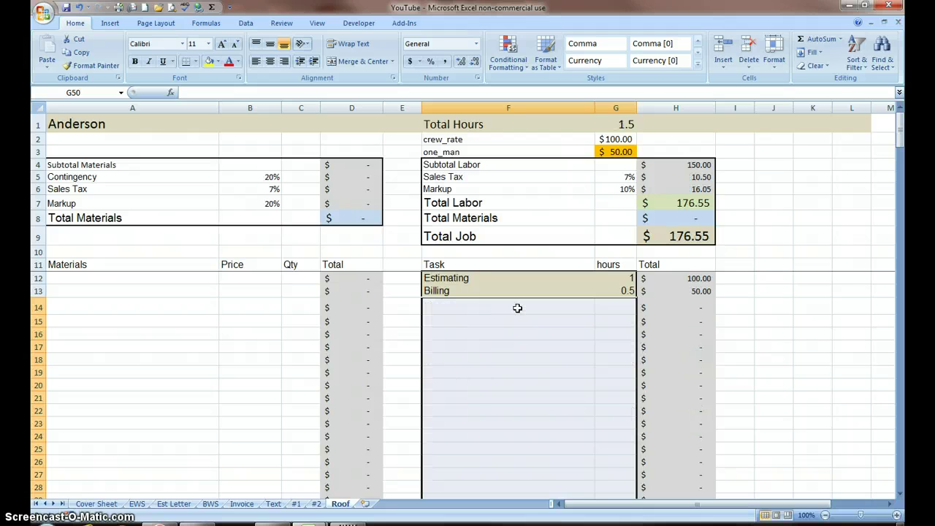
{"action": "left_click", "coordinate": [484, 369]}
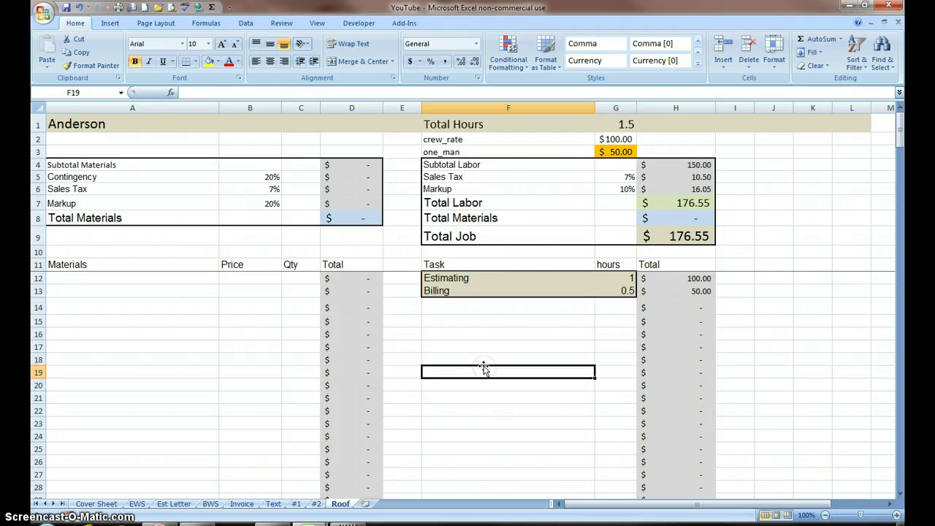
Arrange the open workbook windows vertically, side by side.
{"action": "left_click", "coordinate": [452, 396]}
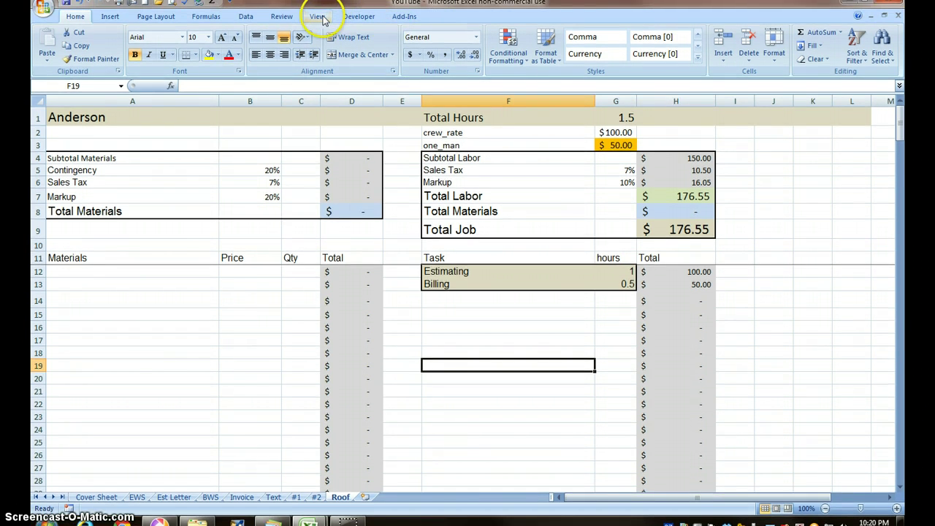
{"action": "left_click", "coordinate": [318, 16]}
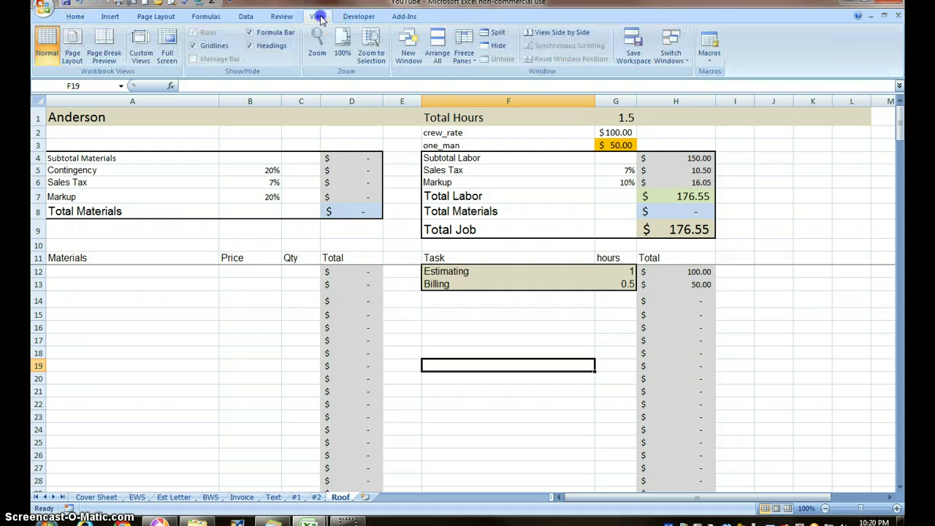
{"action": "left_click", "coordinate": [439, 42]}
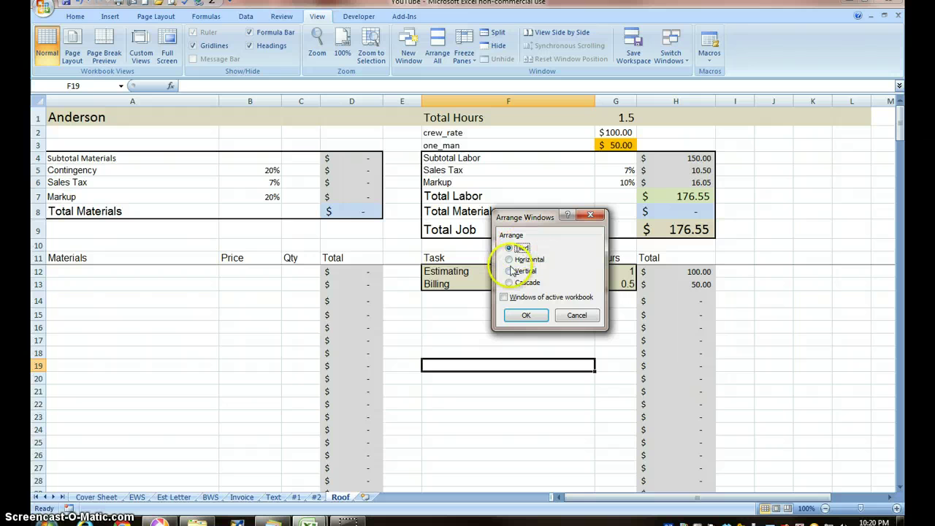
{"action": "left_click", "coordinate": [510, 272]}
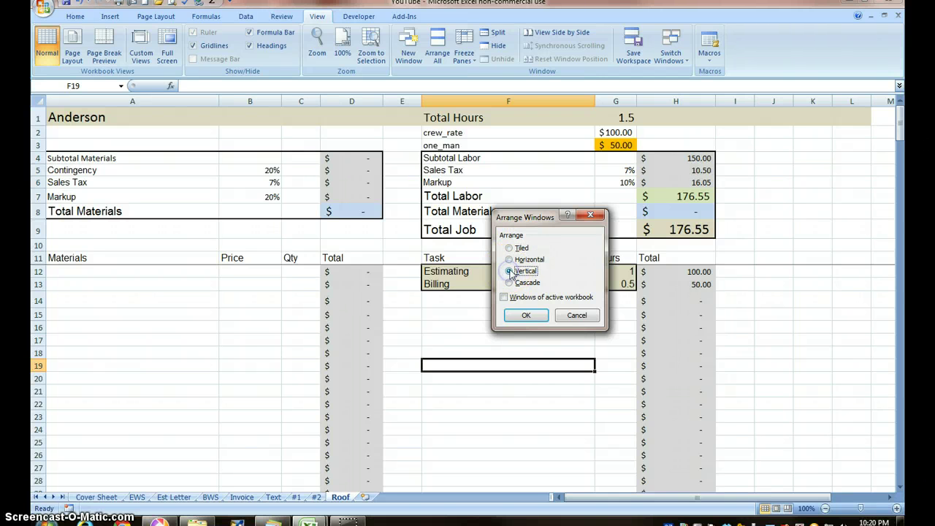
{"action": "left_click", "coordinate": [525, 314]}
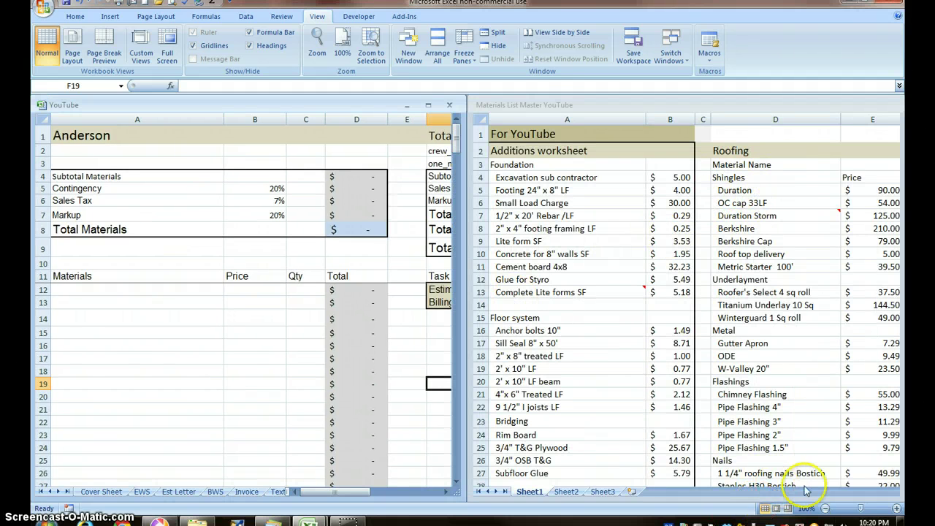
Copy the roofing materials and prices from Shingles through Gutter Caulk, D4:E82, in the Materials List Master workbook.
{"action": "left_click", "coordinate": [779, 422]}
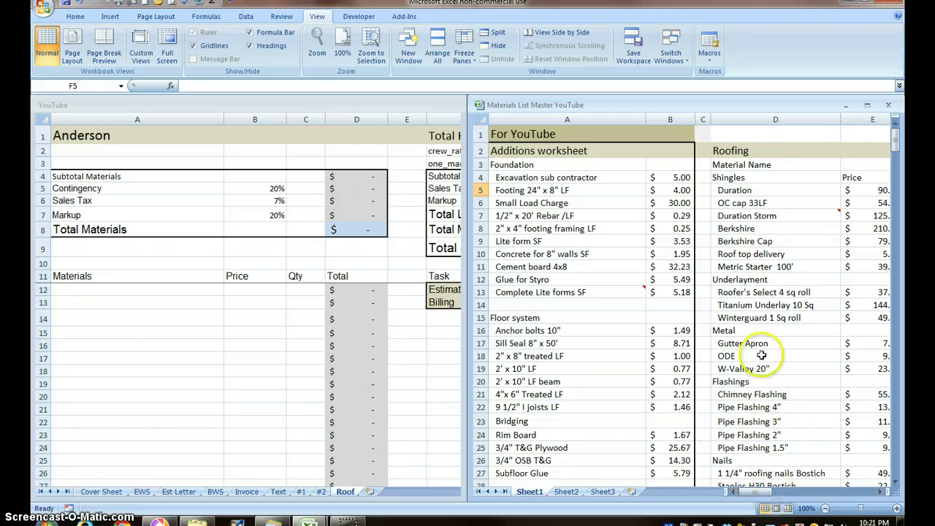
{"action": "left_click_drag", "start_coordinate": [763, 492], "coordinate": [764, 494]}
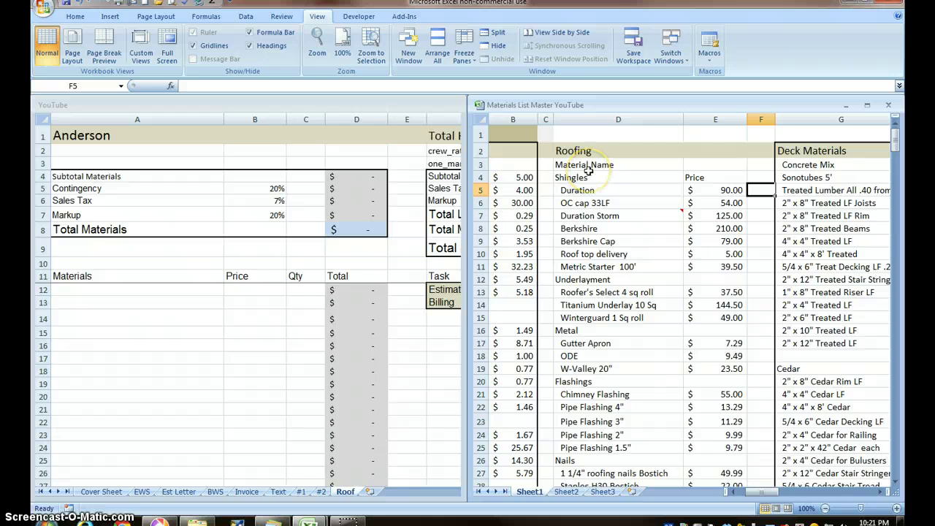
{"action": "left_click_drag", "start_coordinate": [571, 178], "coordinate": [708, 230]}
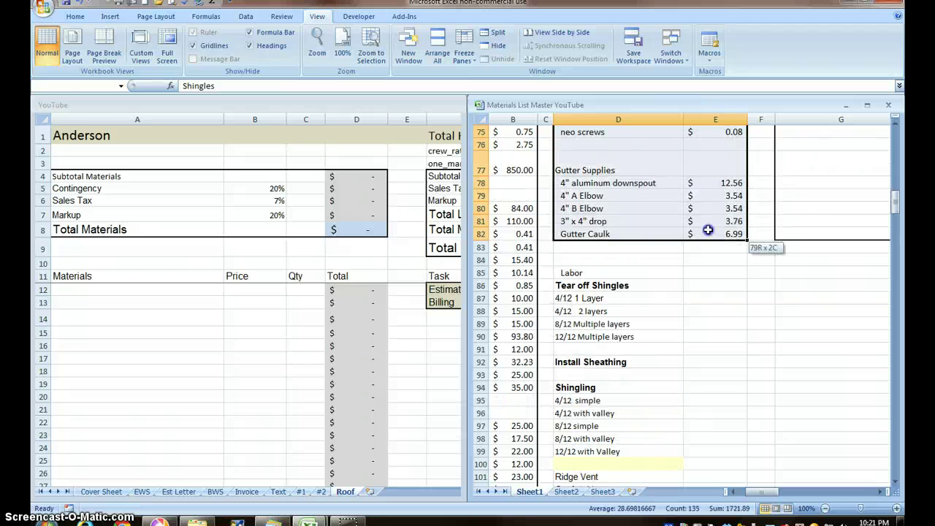
{"action": "left_click_drag", "start_coordinate": [708, 230], "coordinate": [664, 234]}
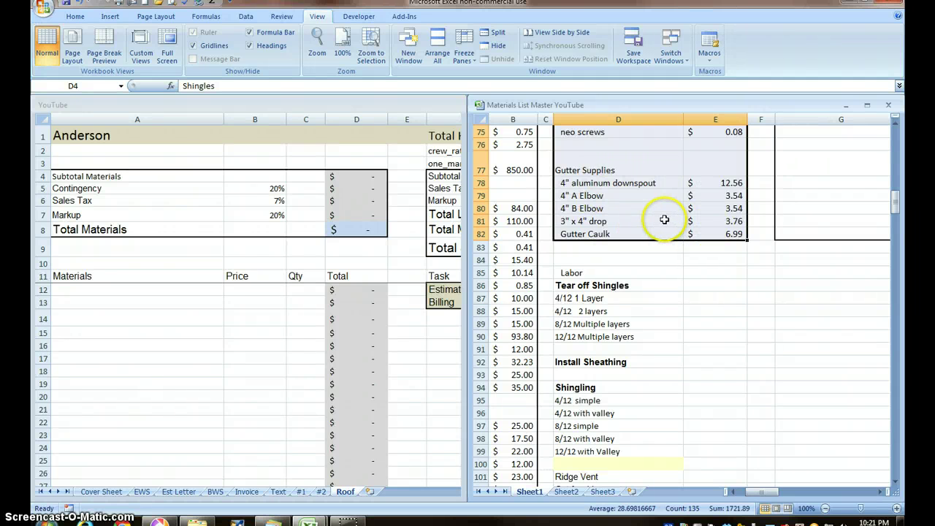
{"action": "left_click", "coordinate": [666, 213]}
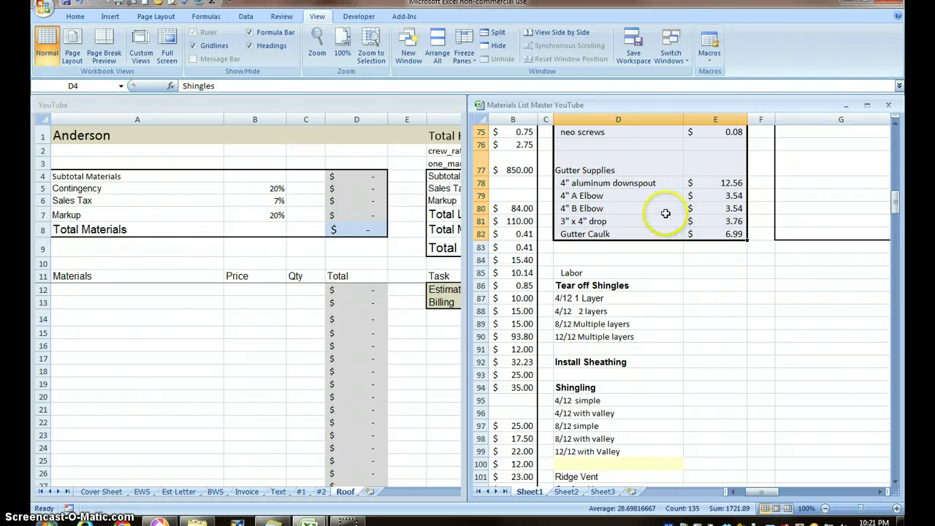
{"action": "right_click", "coordinate": [665, 212]}
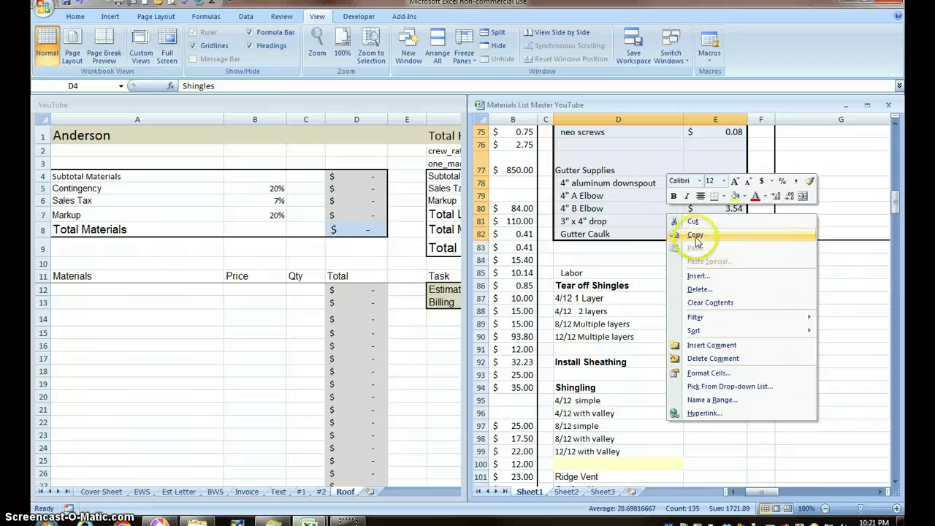
{"action": "left_click", "coordinate": [695, 234]}
Paste the copied roofing materials and prices into the Roof sheet starting at cell A14.
{"action": "left_click", "coordinate": [166, 322]}
{"action": "left_click", "coordinate": [109, 317]}
{"action": "left_click", "coordinate": [108, 316]}
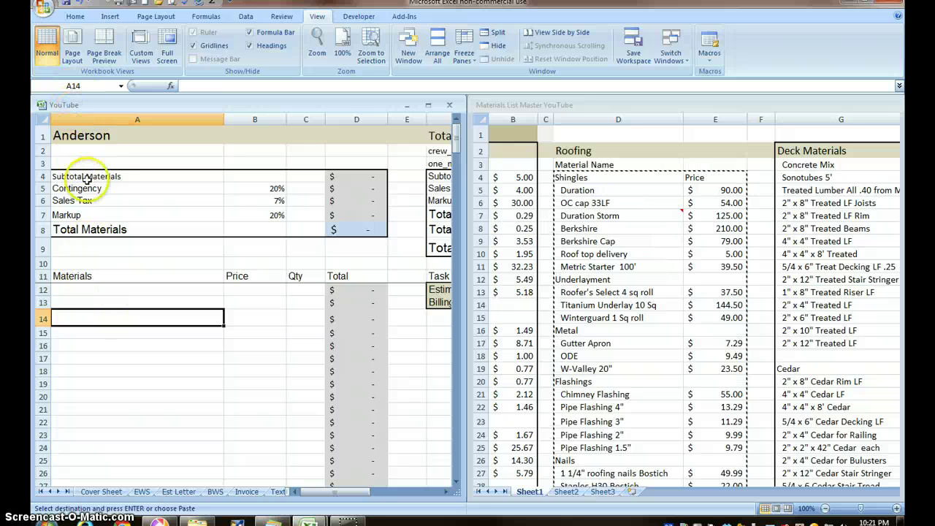
{"action": "right_click", "coordinate": [98, 313]}
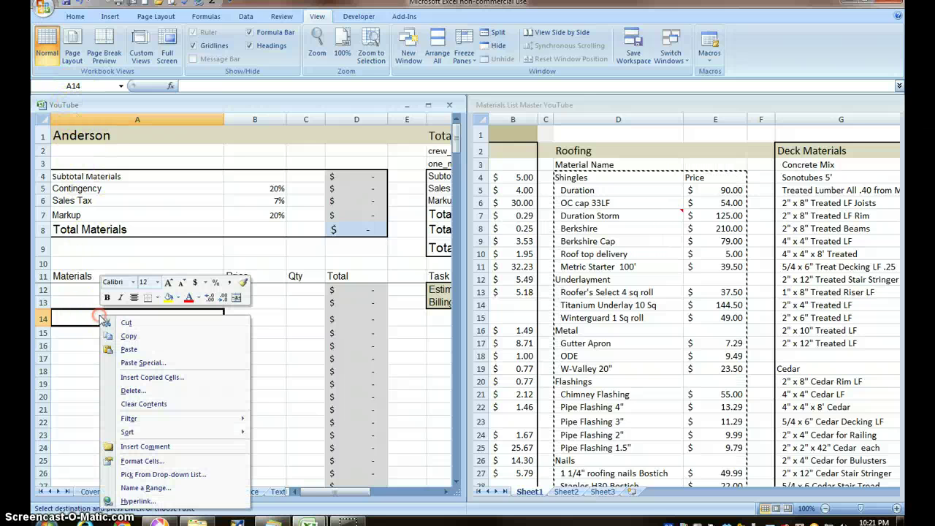
{"action": "left_click", "coordinate": [126, 349]}
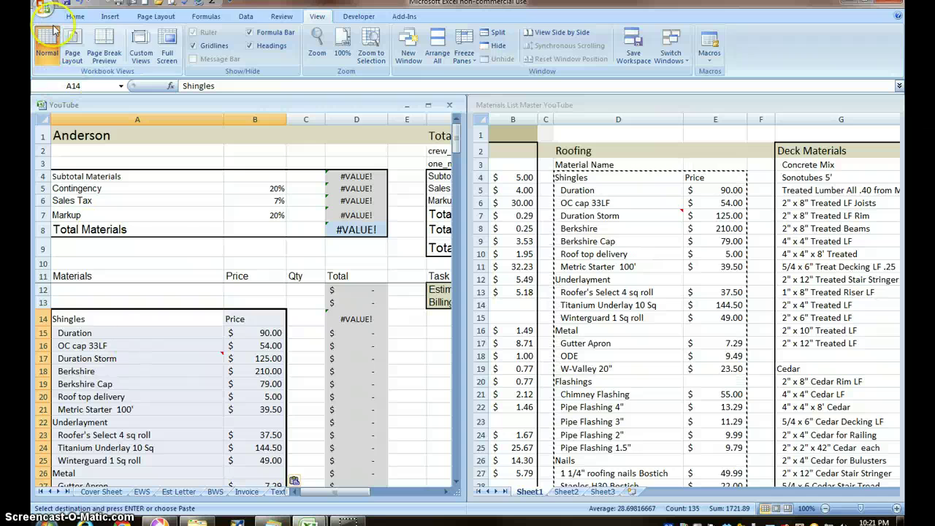
Copy the roofing labor tasks from Tear off Shingles down, D86:D116, in the Materials List Master workbook.
{"action": "left_click", "coordinate": [76, 16]}
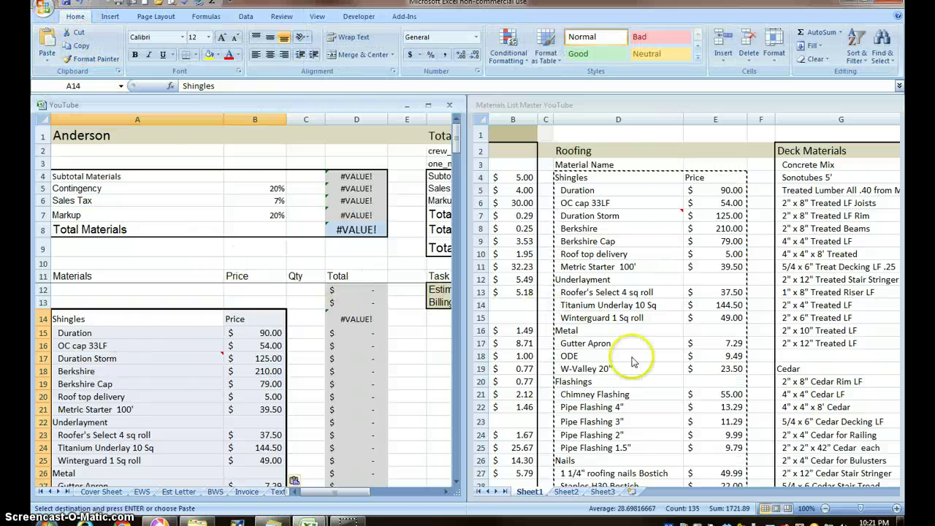
{"action": "scroll", "coordinate": [647, 358], "scroll_direction": "down", "scroll_amount": 2}
{"action": "scroll", "coordinate": [646, 358], "scroll_direction": "up", "scroll_amount": 2}
{"action": "left_click", "coordinate": [647, 358]}
{"action": "scroll", "coordinate": [639, 343], "scroll_direction": "down", "scroll_amount": 12}
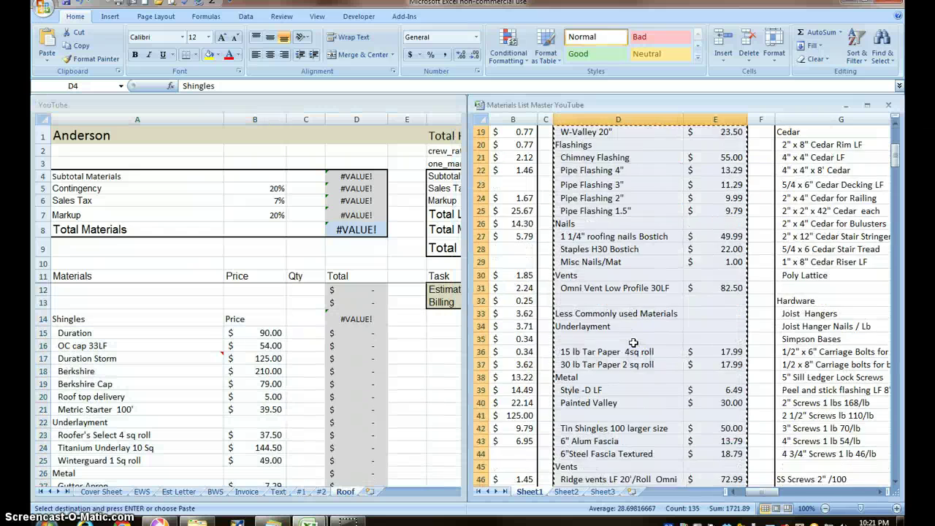
{"action": "scroll", "coordinate": [630, 324], "scroll_direction": "down", "scroll_amount": 11}
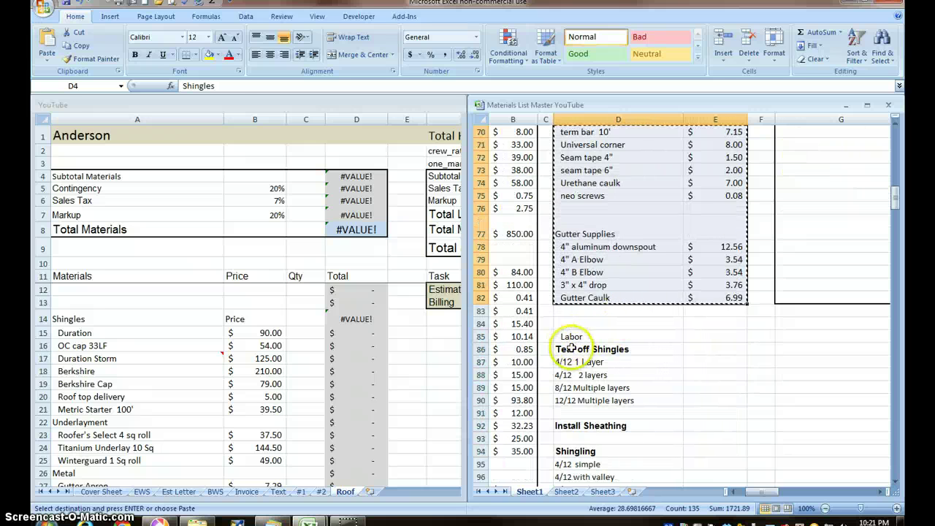
{"action": "left_click_drag", "start_coordinate": [568, 349], "coordinate": [640, 498]}
{"action": "left_click_drag", "start_coordinate": [641, 499], "coordinate": [641, 425]}
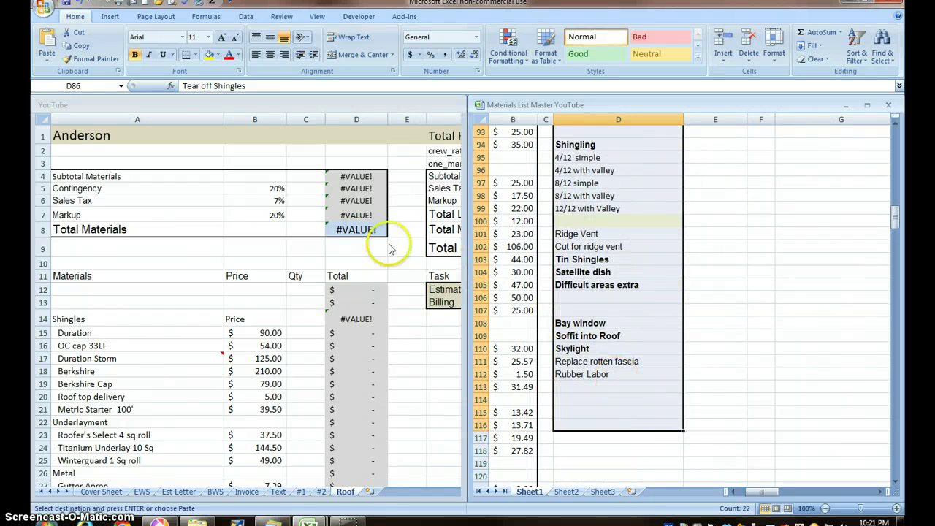
{"action": "left_click", "coordinate": [79, 47]}
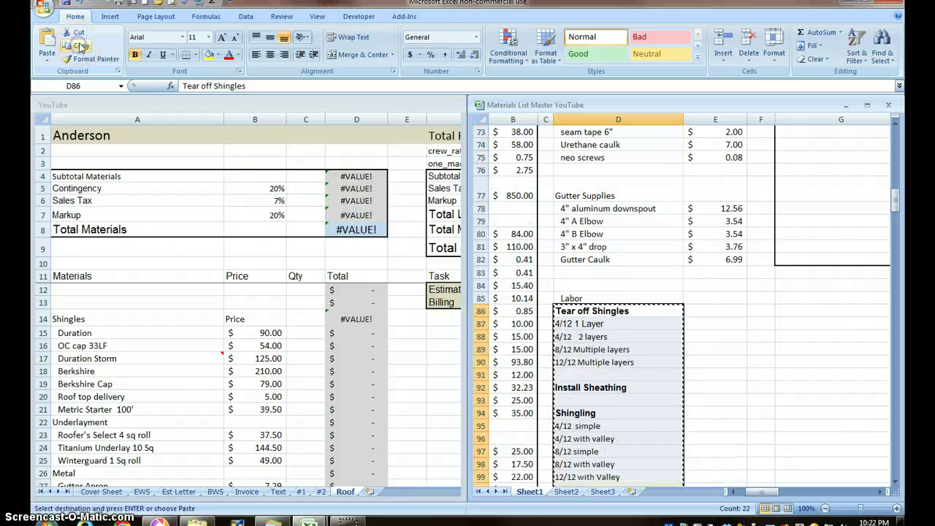
Paste the copied roofing labor tasks into the Roof sheet starting at cell F14, and maximize that workbook's window.
{"action": "left_click", "coordinate": [436, 404]}
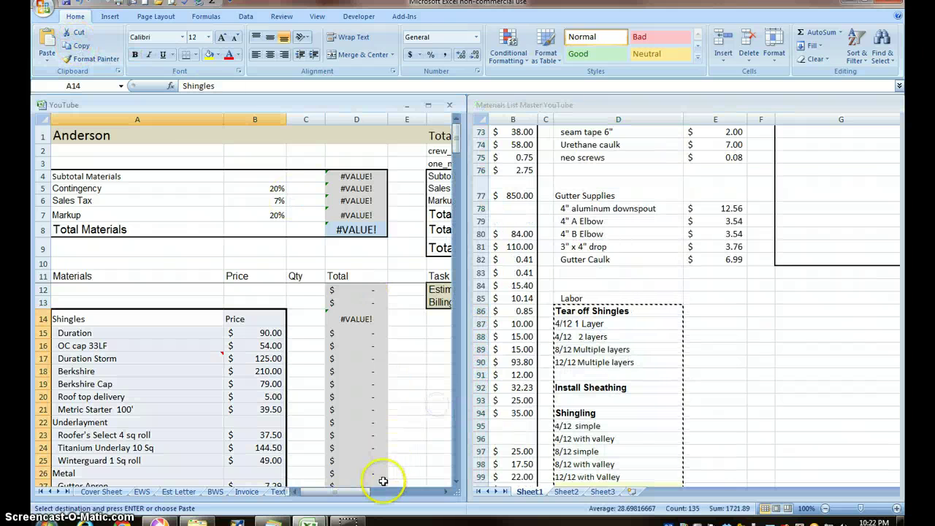
{"action": "left_click_drag", "start_coordinate": [340, 492], "coordinate": [366, 494]}
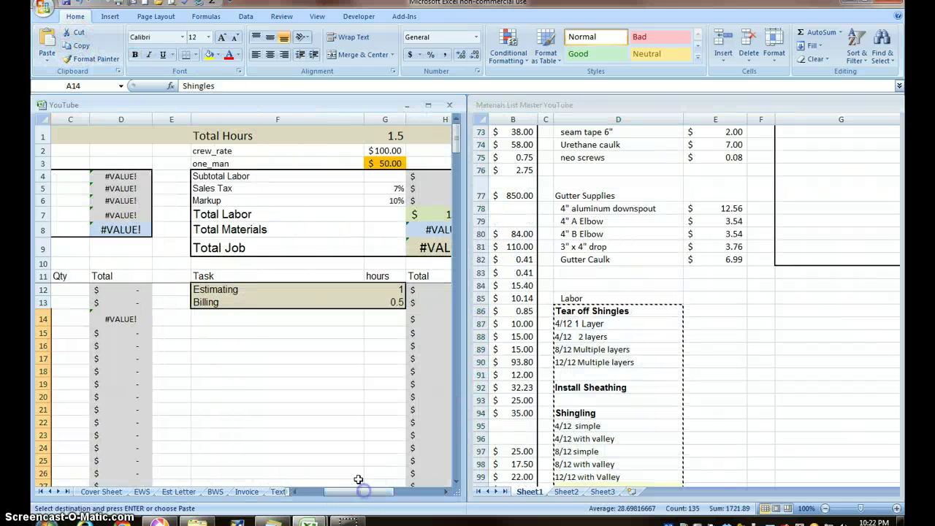
{"action": "left_click", "coordinate": [219, 317]}
{"action": "left_click", "coordinate": [47, 42]}
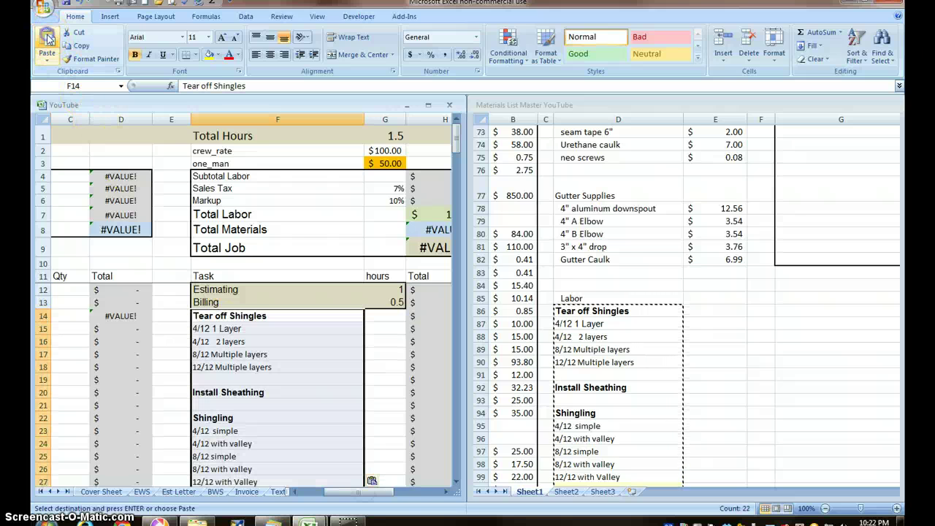
{"action": "left_click_drag", "start_coordinate": [369, 493], "coordinate": [342, 492]}
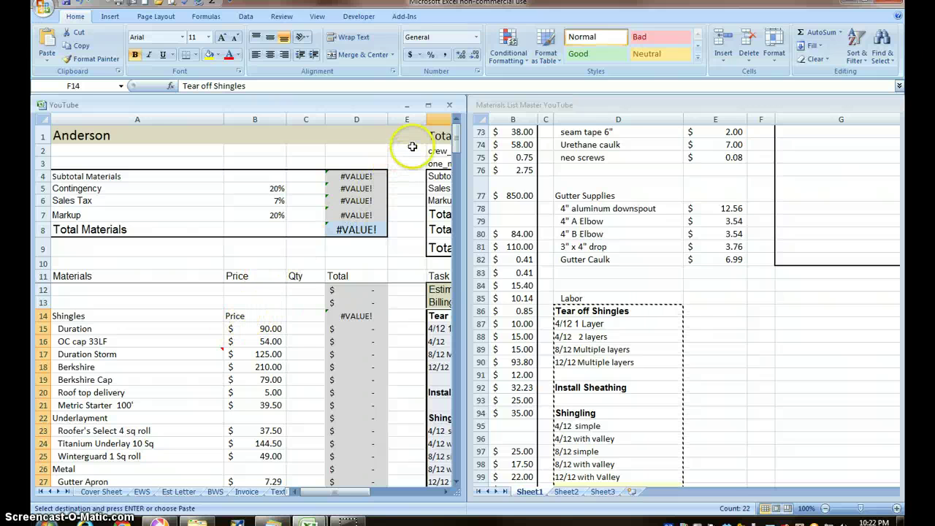
{"action": "left_click", "coordinate": [428, 105]}
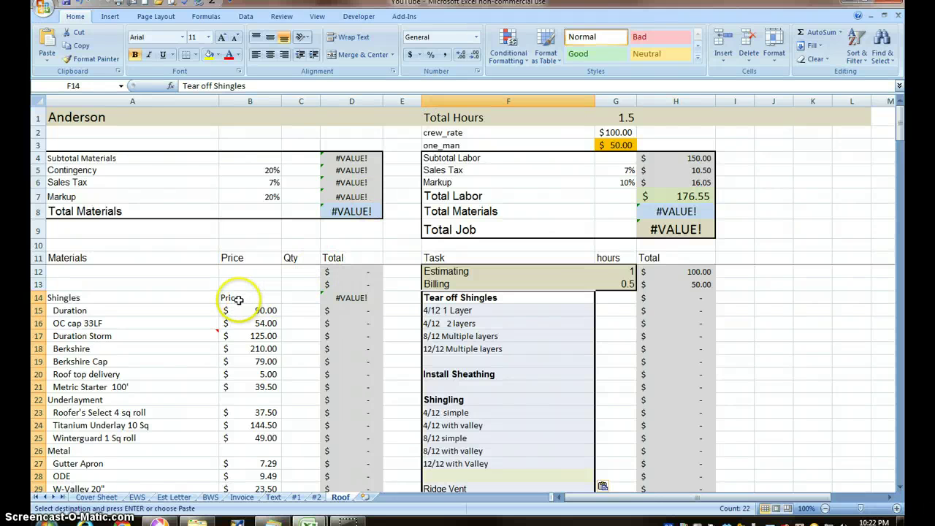
Clear the Price text from cell B14 in the Shingles heading row.
{"action": "left_click", "coordinate": [343, 298]}
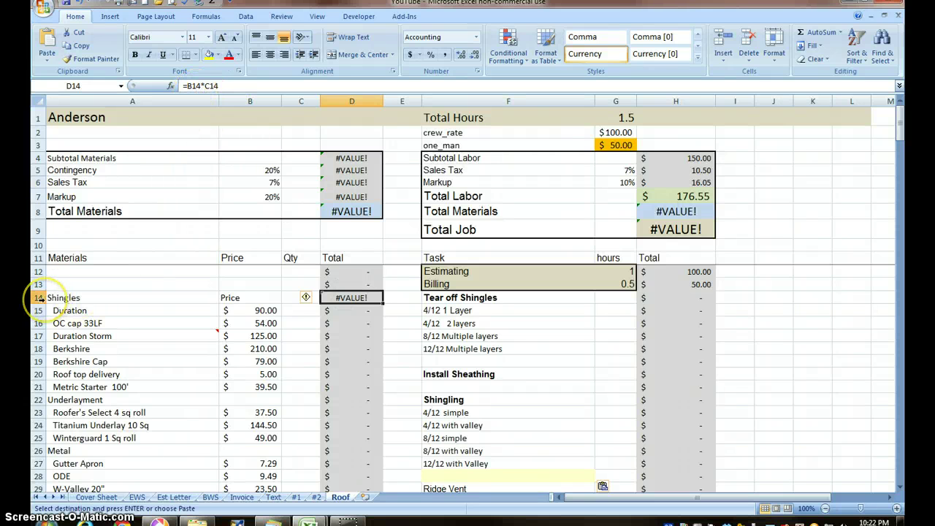
{"action": "left_click", "coordinate": [241, 296]}
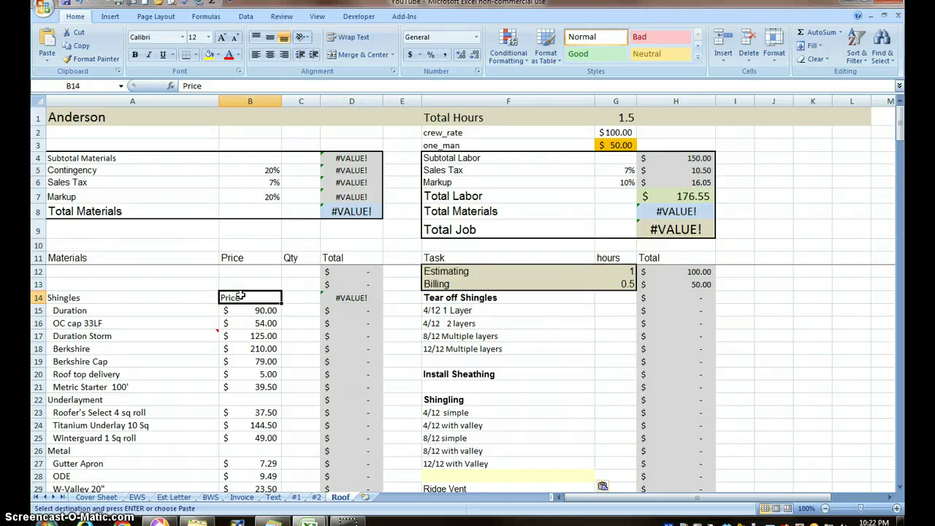
{"action": "key", "text": "Delete"}
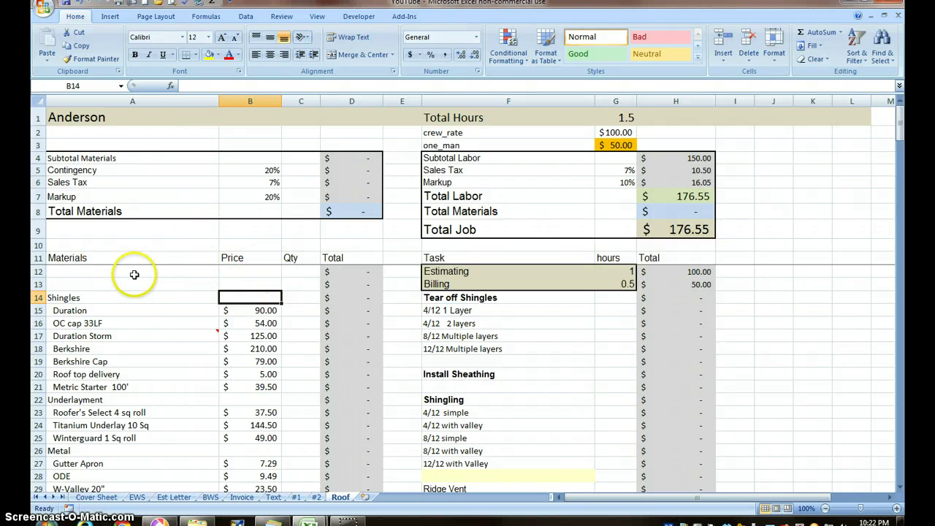
Unfreeze the panes of the Roof sheet and check how it scrolls.
{"action": "left_click", "coordinate": [318, 18]}
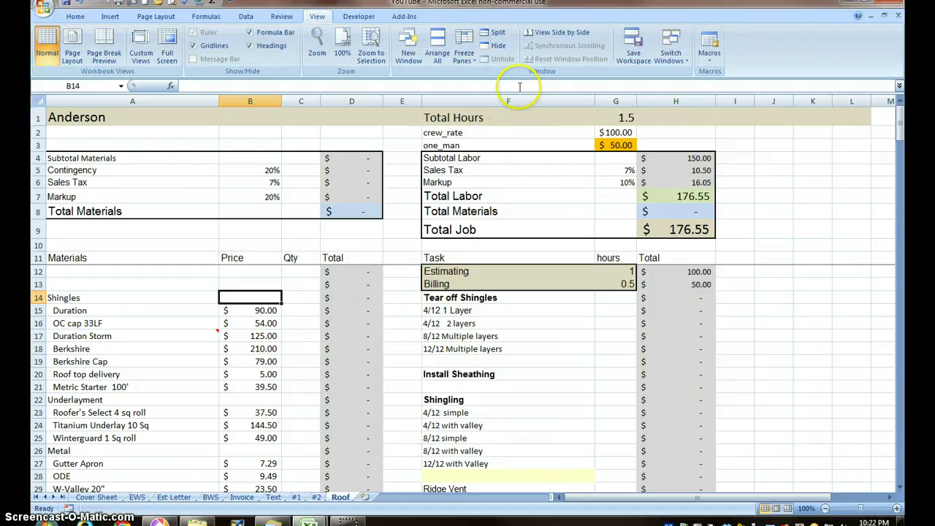
{"action": "left_click", "coordinate": [463, 44]}
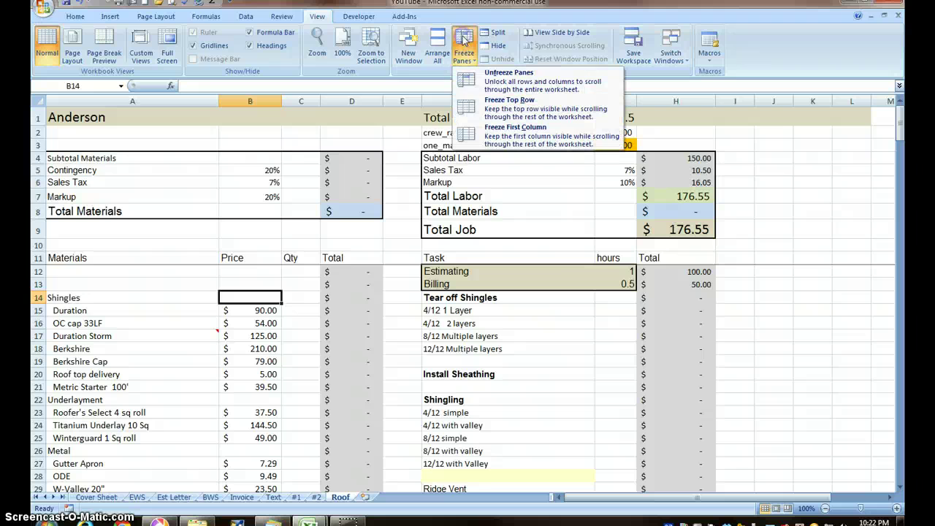
{"action": "left_click", "coordinate": [516, 73]}
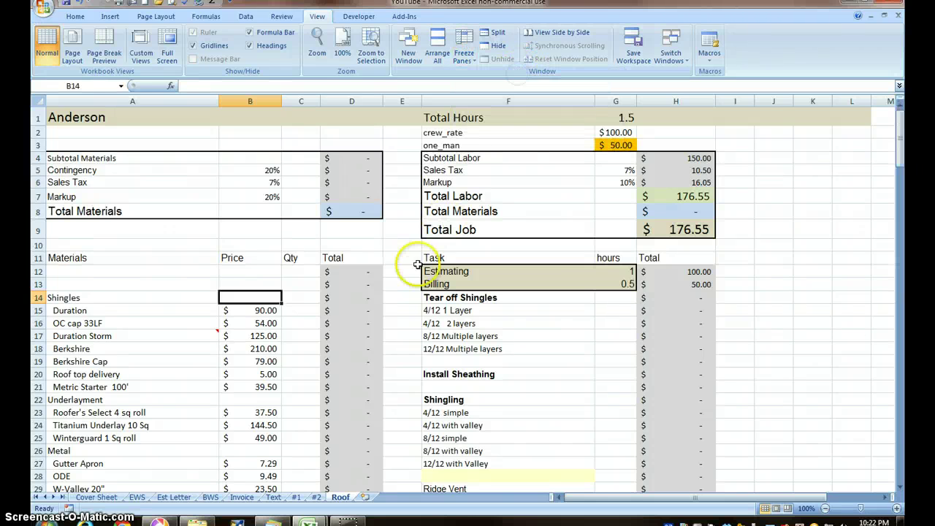
{"action": "scroll", "coordinate": [412, 260], "scroll_direction": "down", "scroll_amount": 2}
{"action": "scroll", "coordinate": [411, 261], "scroll_direction": "up", "scroll_amount": 2}
{"action": "scroll", "coordinate": [422, 255], "scroll_direction": "down", "scroll_amount": 2}
{"action": "scroll", "coordinate": [422, 251], "scroll_direction": "up", "scroll_amount": 2}
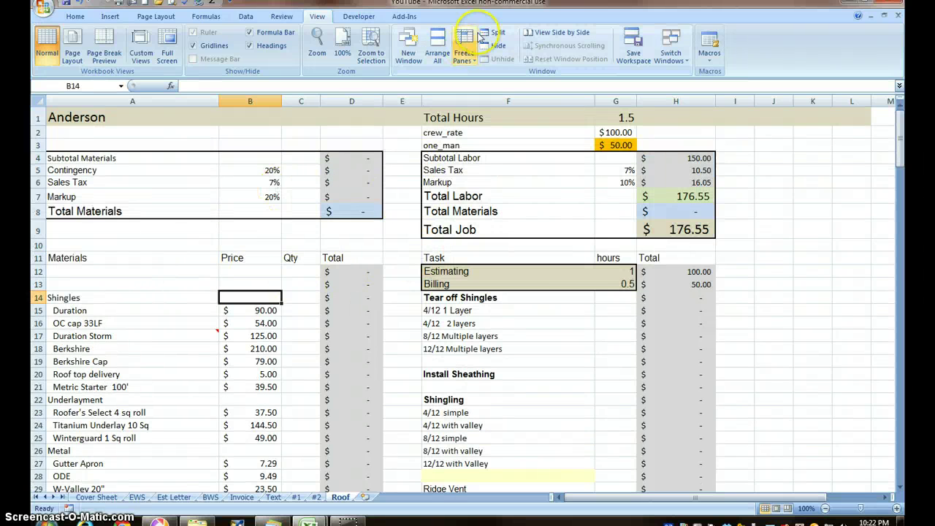
Freeze the rows above the Materials header in row 11 and check how the sheet scrolls.
{"action": "left_click", "coordinate": [157, 261]}
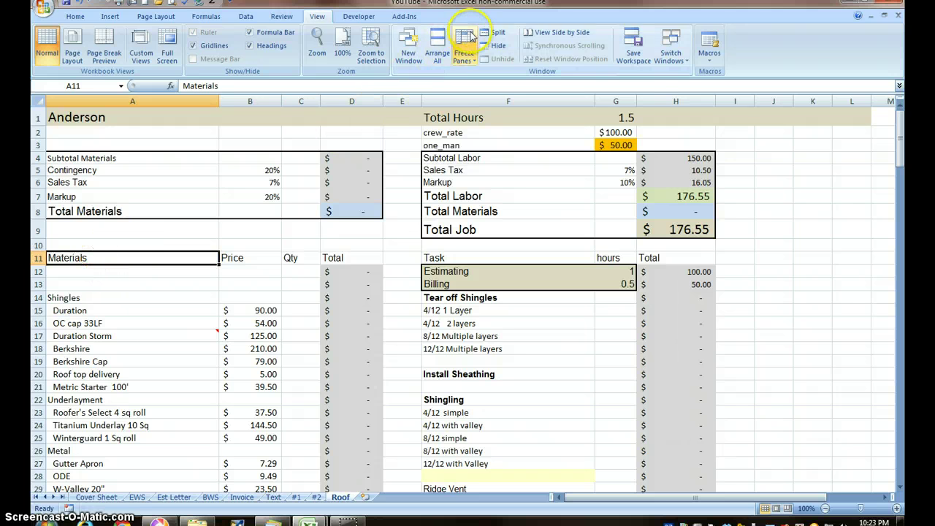
{"action": "left_click", "coordinate": [464, 53]}
{"action": "left_click", "coordinate": [506, 76]}
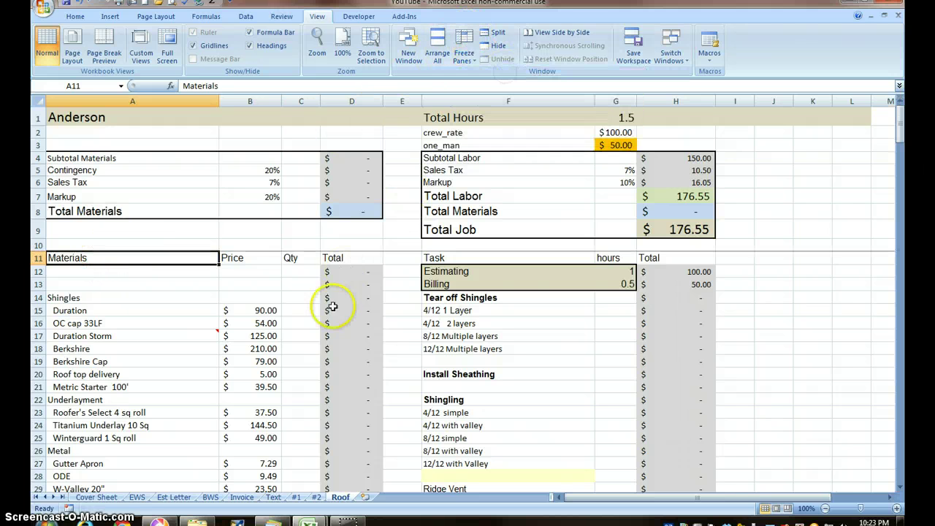
{"action": "left_click", "coordinate": [393, 284]}
{"action": "scroll", "coordinate": [394, 283], "scroll_direction": "down", "scroll_amount": 1}
{"action": "scroll", "coordinate": [393, 282], "scroll_direction": "down", "scroll_amount": 4}
{"action": "scroll", "coordinate": [402, 281], "scroll_direction": "up", "scroll_amount": 5}
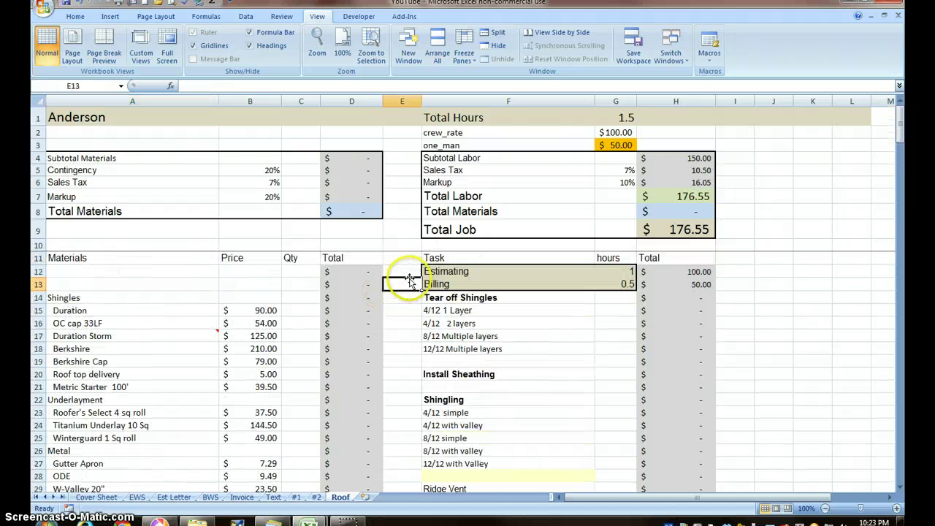
{"action": "scroll", "coordinate": [407, 277], "scroll_direction": "down", "scroll_amount": 4}
{"action": "scroll", "coordinate": [403, 271], "scroll_direction": "up", "scroll_amount": 4}
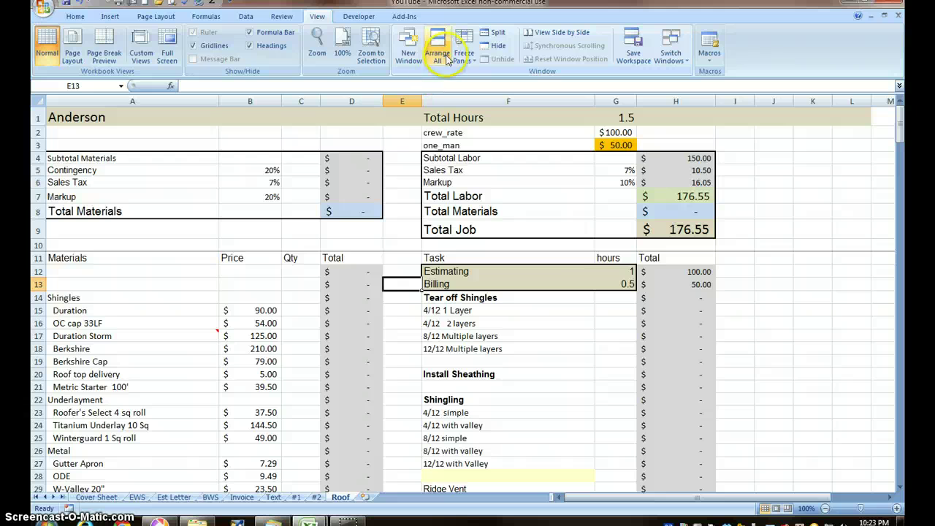
Unfreeze the panes and insert 13 sheet rows above the Materials header row, at rows 11 to 23.
{"action": "left_click", "coordinate": [465, 40]}
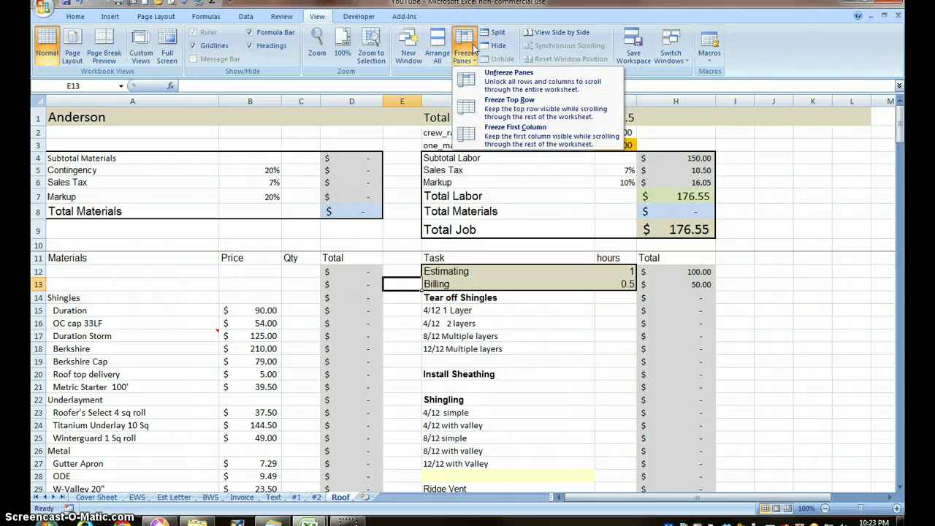
{"action": "left_click", "coordinate": [506, 79]}
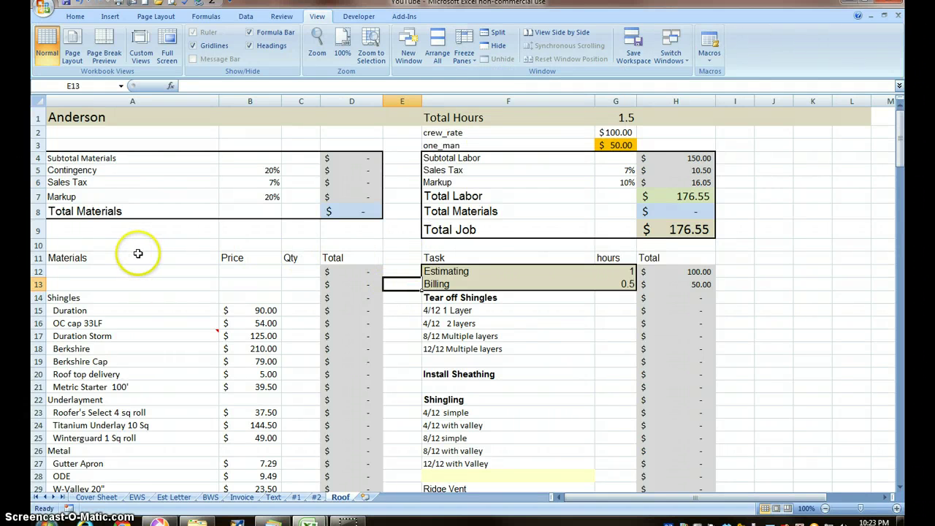
{"action": "left_click_drag", "start_coordinate": [120, 257], "coordinate": [142, 408]}
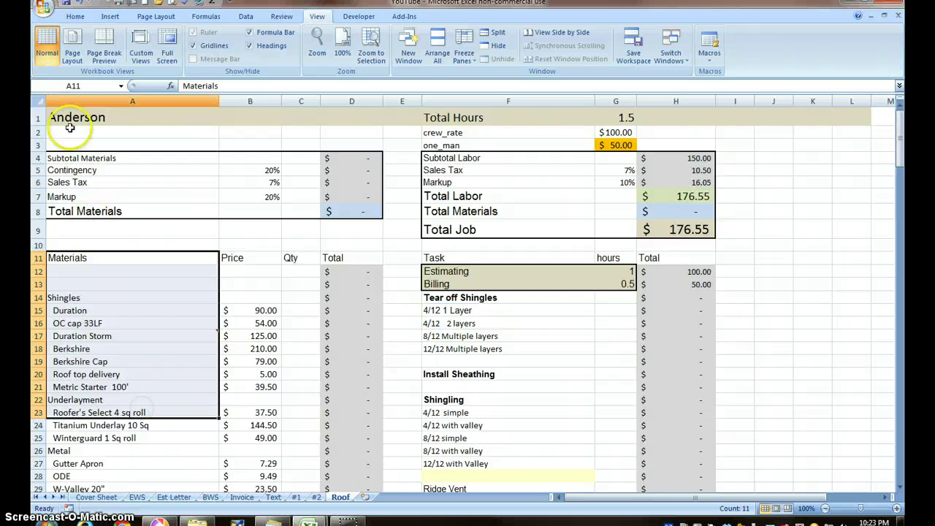
{"action": "left_click", "coordinate": [75, 16]}
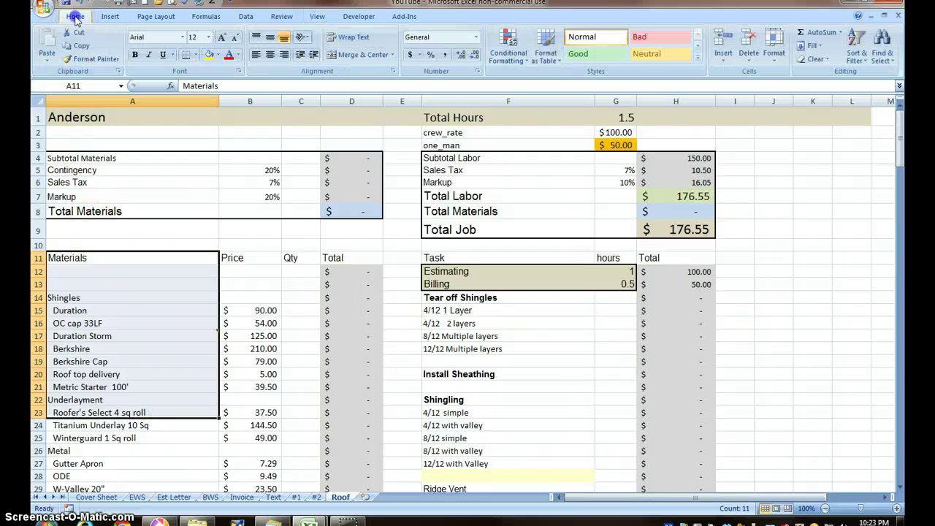
{"action": "left_click", "coordinate": [723, 55]}
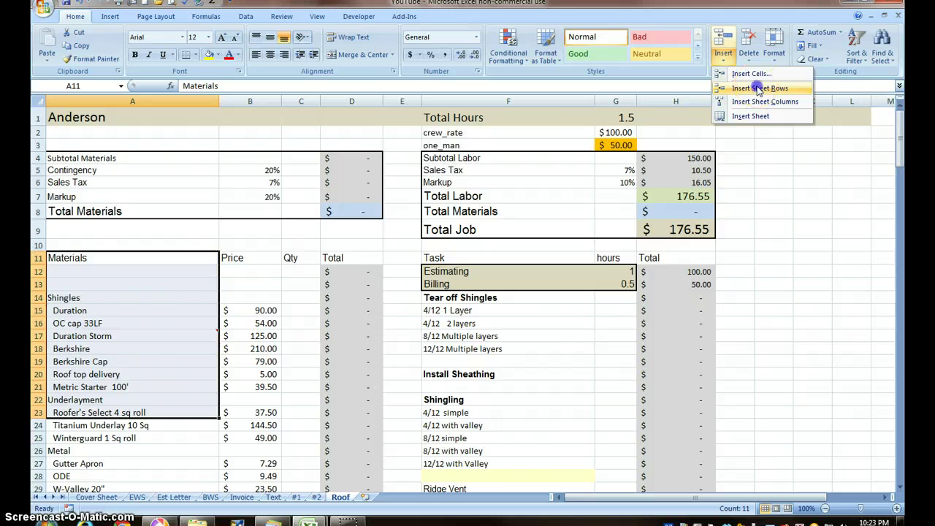
{"action": "left_click", "coordinate": [760, 88]}
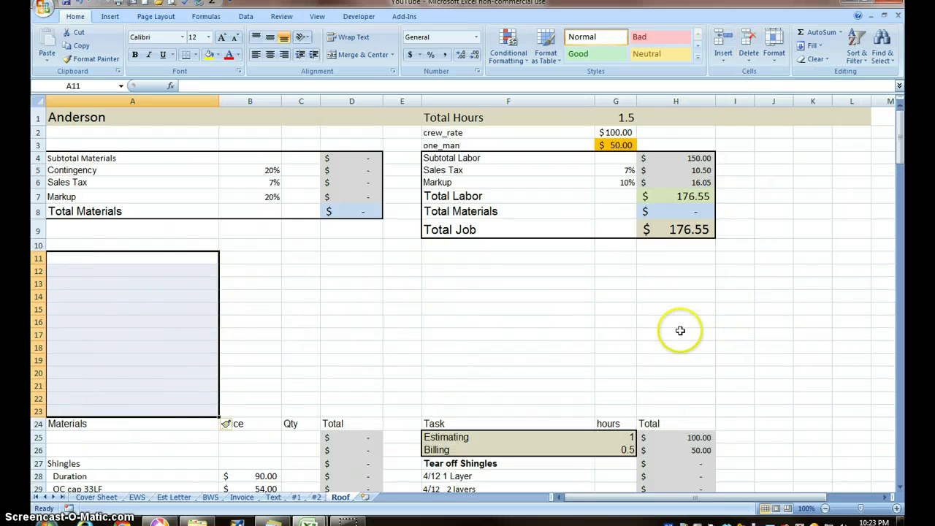
{"action": "left_click", "coordinate": [183, 236]}
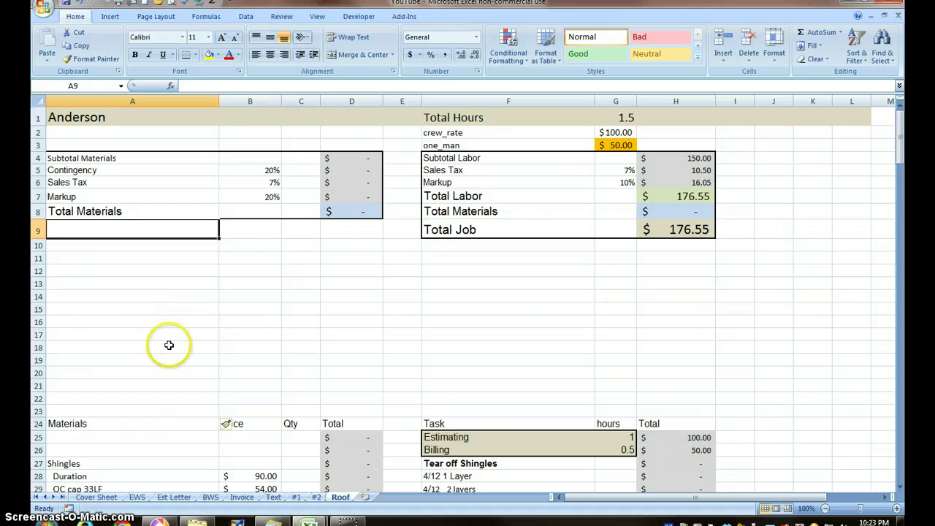
Narrow columns A and F slightly on the Roof sheet.
{"action": "left_click_drag", "start_coordinate": [221, 102], "coordinate": [197, 102]}
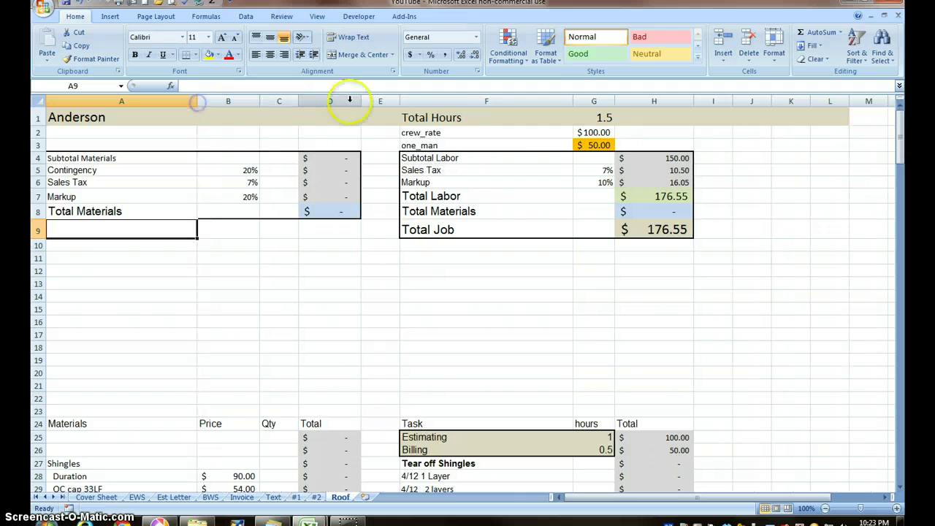
{"action": "left_click", "coordinate": [521, 143]}
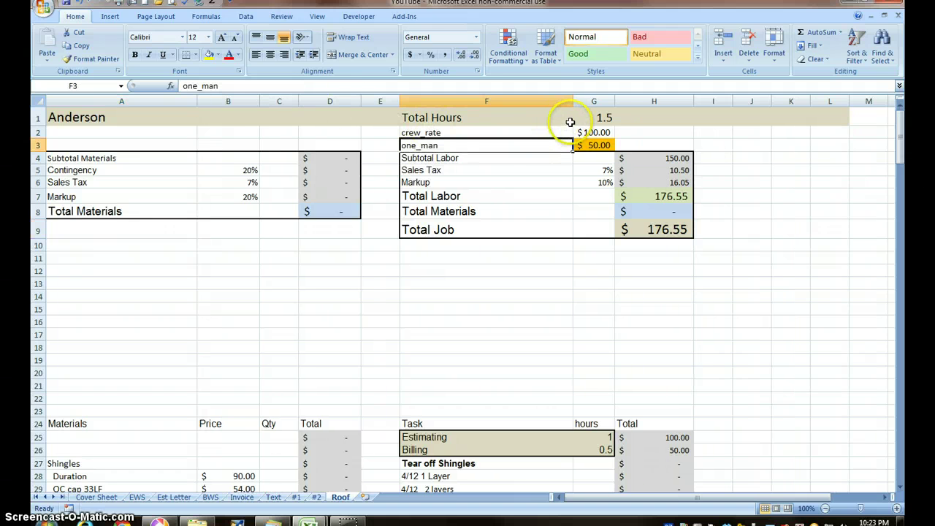
{"action": "left_click_drag", "start_coordinate": [573, 99], "coordinate": [543, 99]}
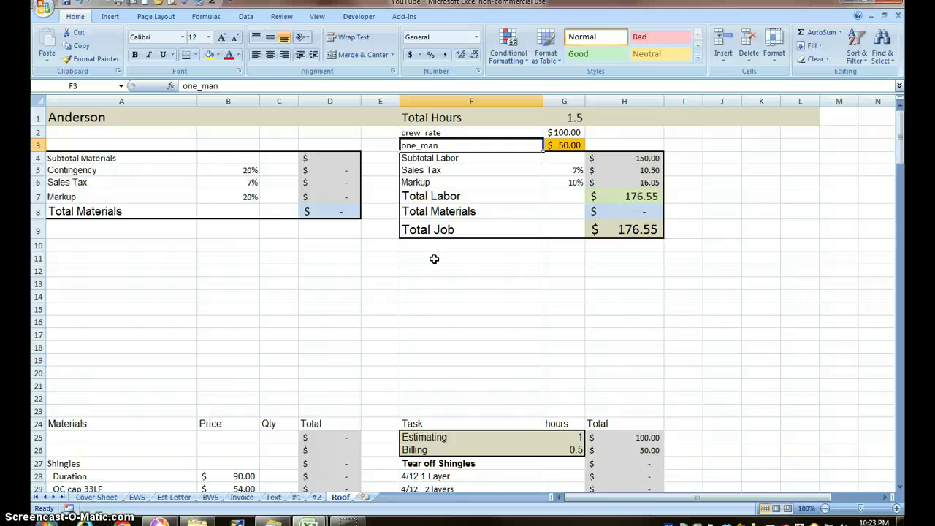
Enter the label Area #1 in cell A11 and fill the series down to Area #10 in A20.
{"action": "left_click", "coordinate": [142, 257]}
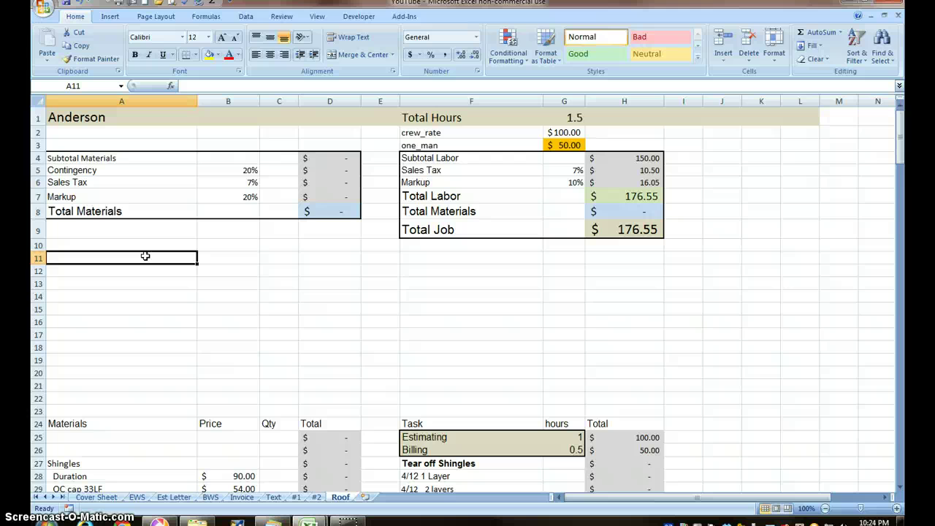
{"action": "type", "text": "Area#1"}
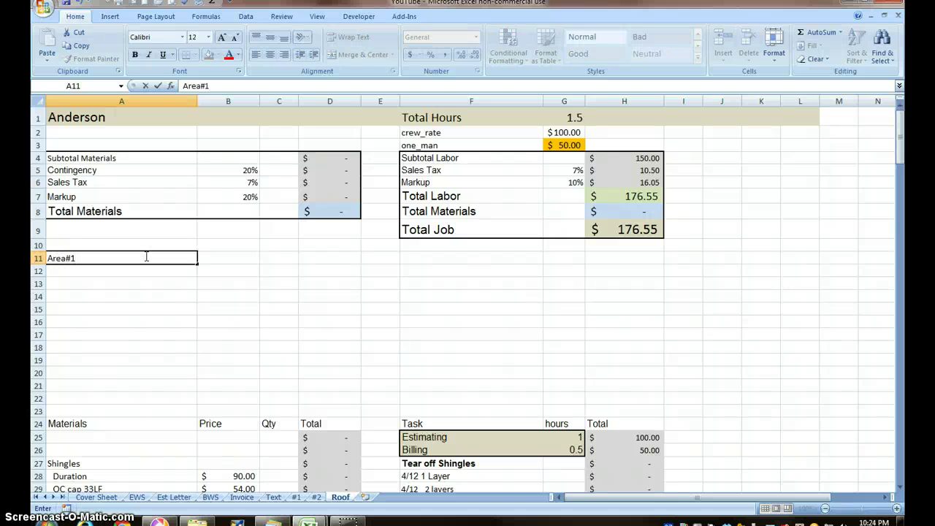
{"action": "left_click", "coordinate": [65, 256]}
{"action": "left_click", "coordinate": [152, 263]}
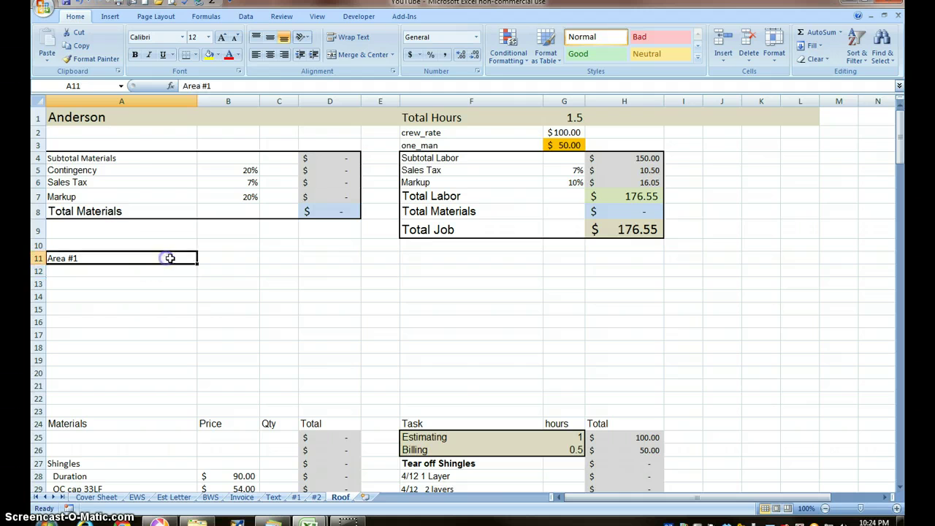
{"action": "left_click_drag", "start_coordinate": [197, 261], "coordinate": [188, 378]}
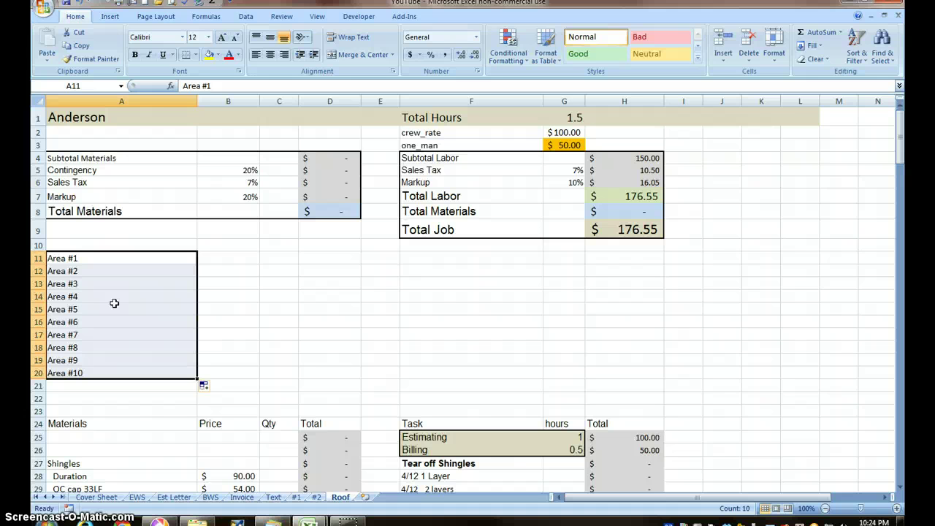
{"action": "left_click", "coordinate": [86, 258]}
Enter the column headers Eave, Rake and SF in cells B10, C10 and D10 above the area rows.
{"action": "left_click", "coordinate": [223, 248]}
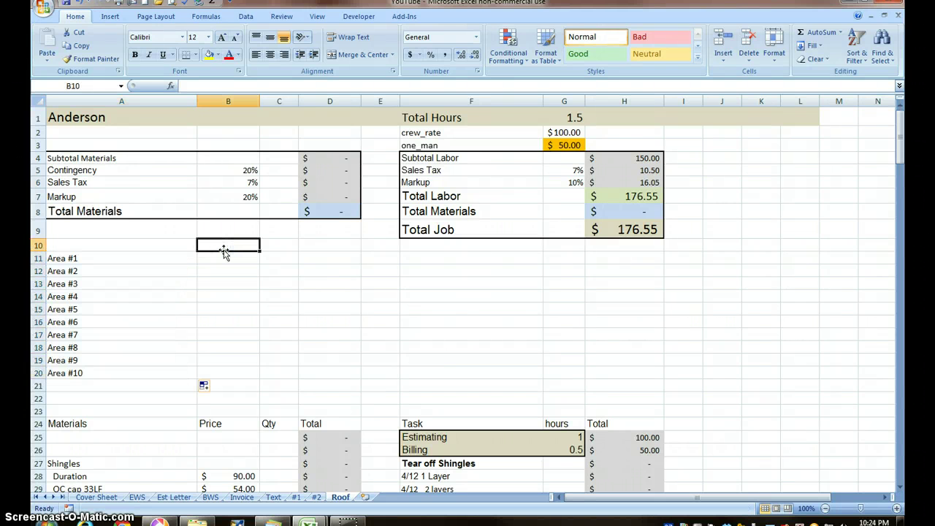
{"action": "type", "text": "Eave"}
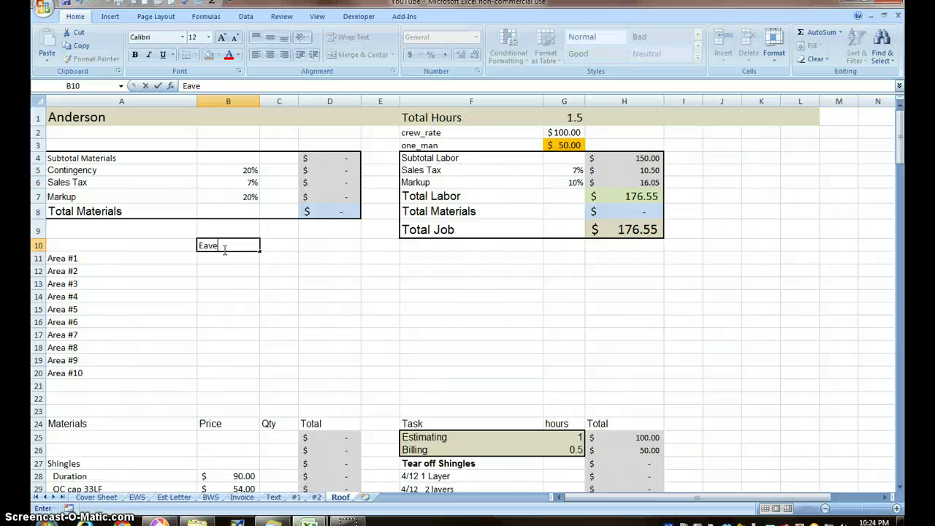
{"action": "key", "text": "Tab"}
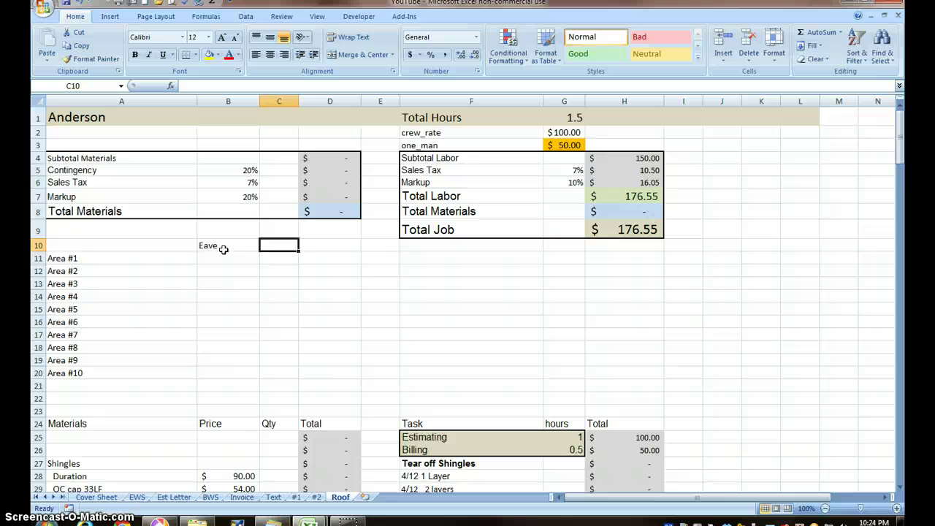
{"action": "type", "text": "Rake"}
{"action": "left_click", "coordinate": [336, 242]}
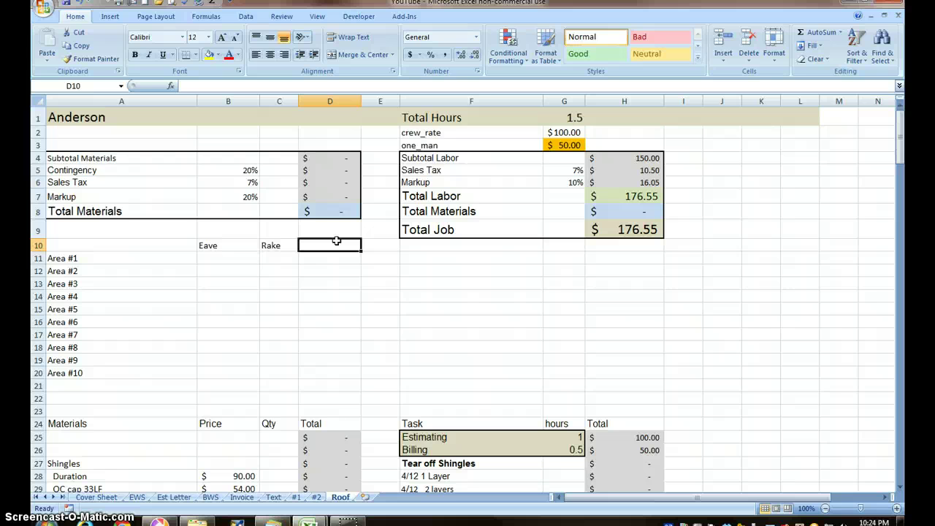
{"action": "type", "text": "S"}
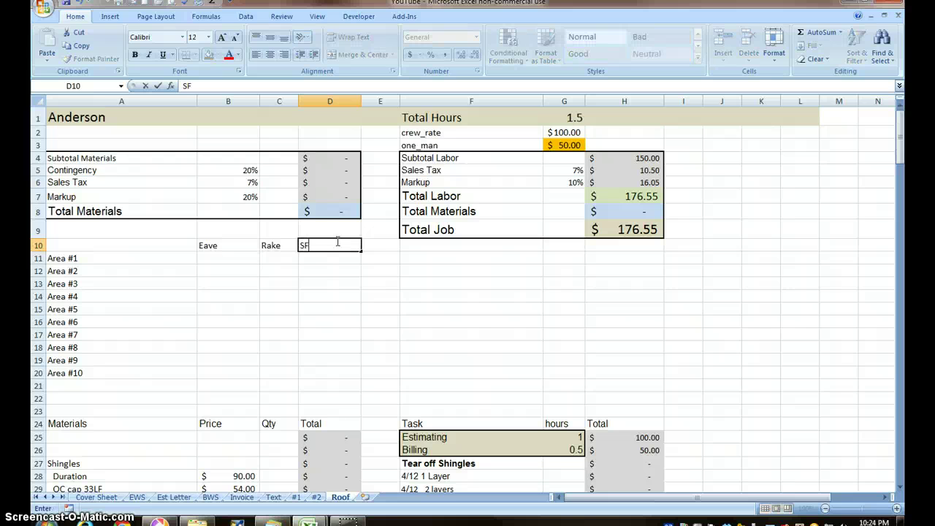
{"action": "type", "text": "F"}
Enter the formula =B11*C11 in D11 and fill it down the SF column to D20.
{"action": "left_click", "coordinate": [317, 256]}
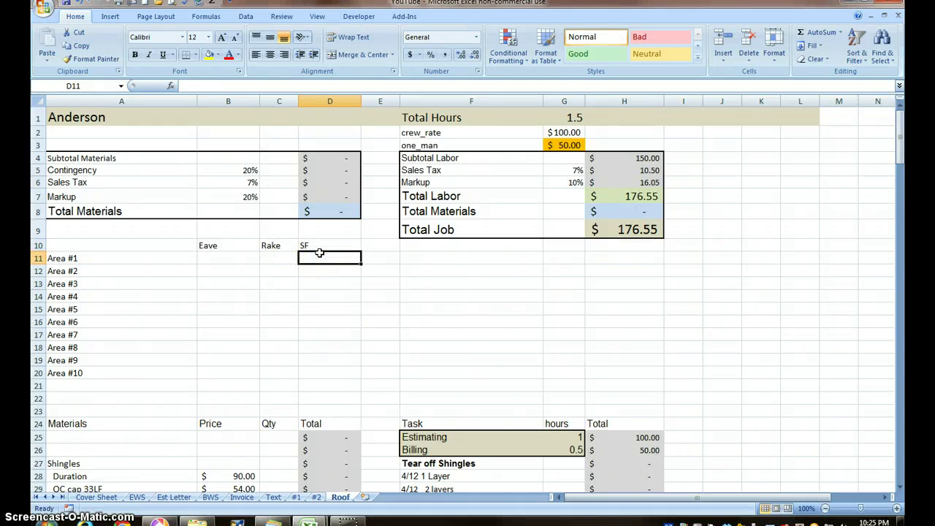
{"action": "type", "text": "="}
{"action": "left_click", "coordinate": [249, 260]}
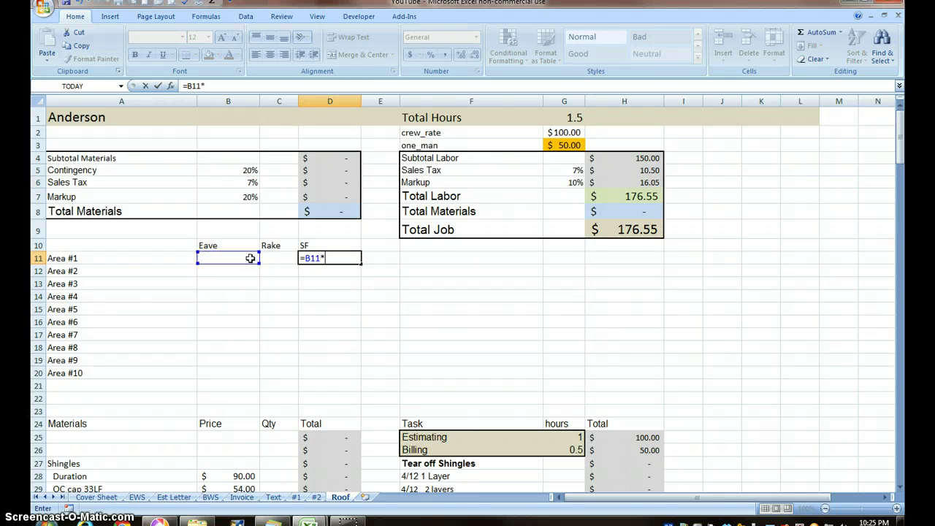
{"action": "left_click", "coordinate": [284, 258]}
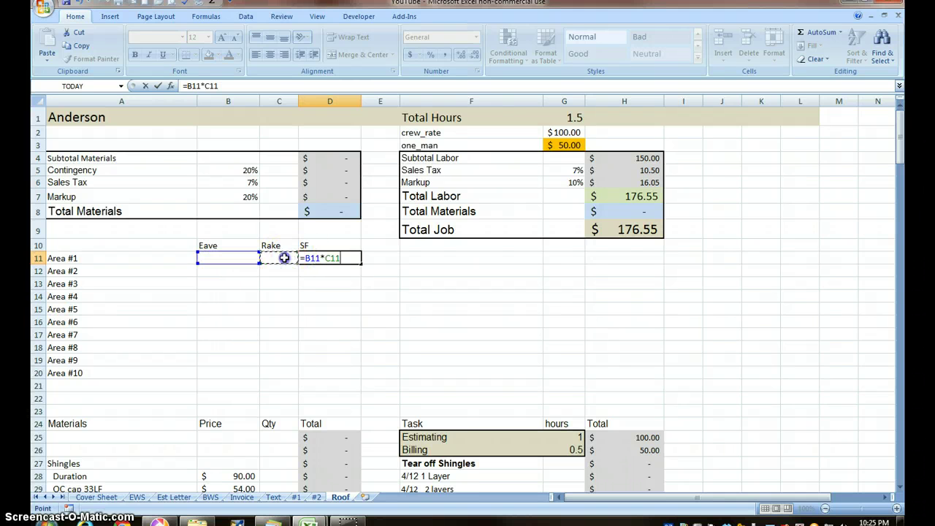
{"action": "key", "text": "Return"}
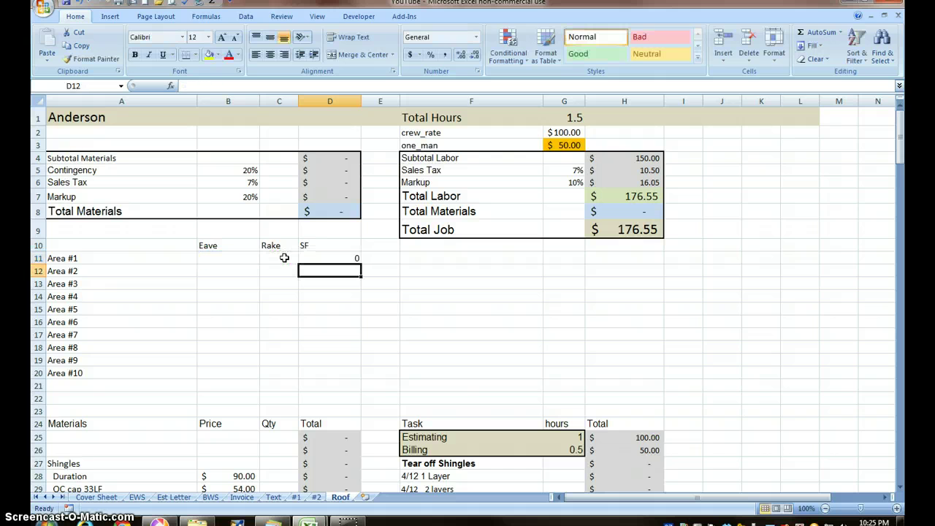
{"action": "left_click", "coordinate": [351, 257]}
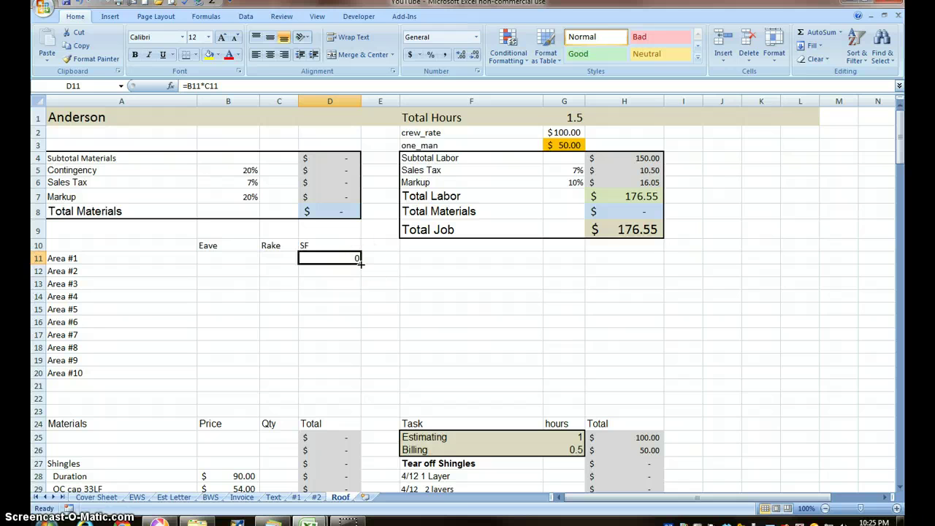
{"action": "left_click_drag", "start_coordinate": [360, 264], "coordinate": [359, 377]}
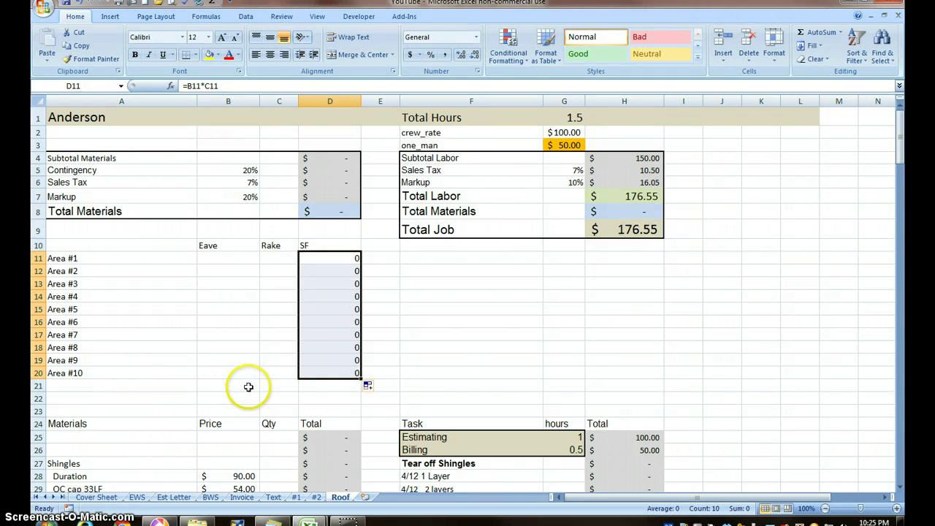
Insert five entire rows below Area #10, at rows 21 to 25.
{"action": "left_click_drag", "start_coordinate": [248, 387], "coordinate": [249, 431]}
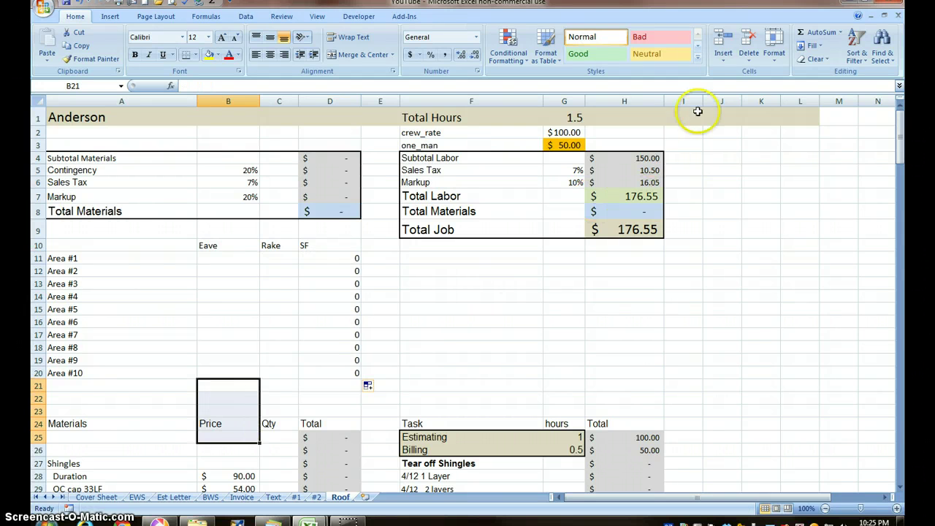
{"action": "right_click", "coordinate": [235, 402]}
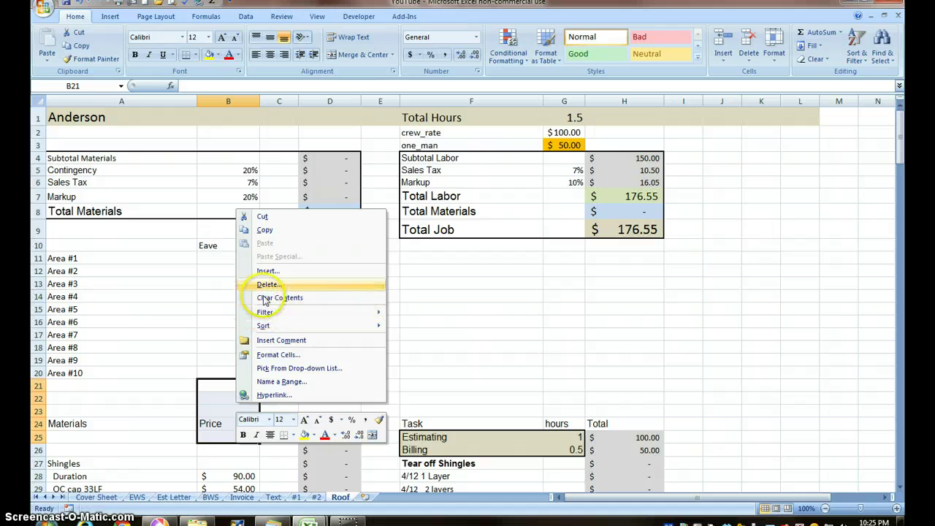
{"action": "left_click", "coordinate": [277, 272]}
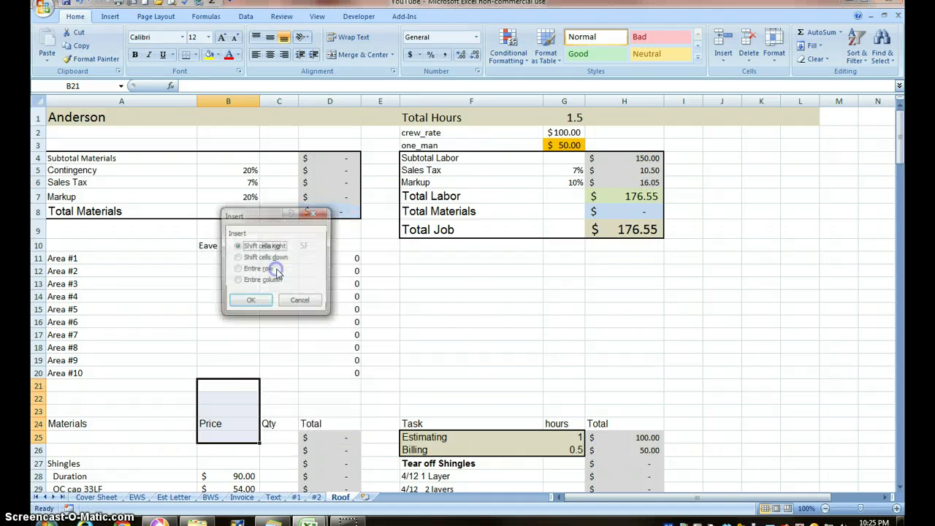
{"action": "left_click", "coordinate": [238, 269]}
{"action": "left_click", "coordinate": [251, 300]}
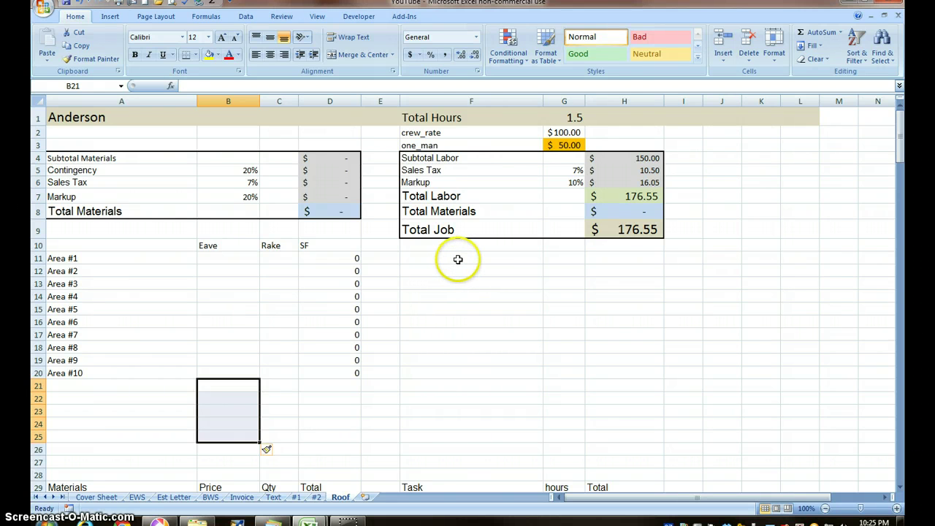
Sum D11:D20 in cell D21 and label the row Roof Area Subtotal in A21.
{"action": "left_click", "coordinate": [313, 382]}
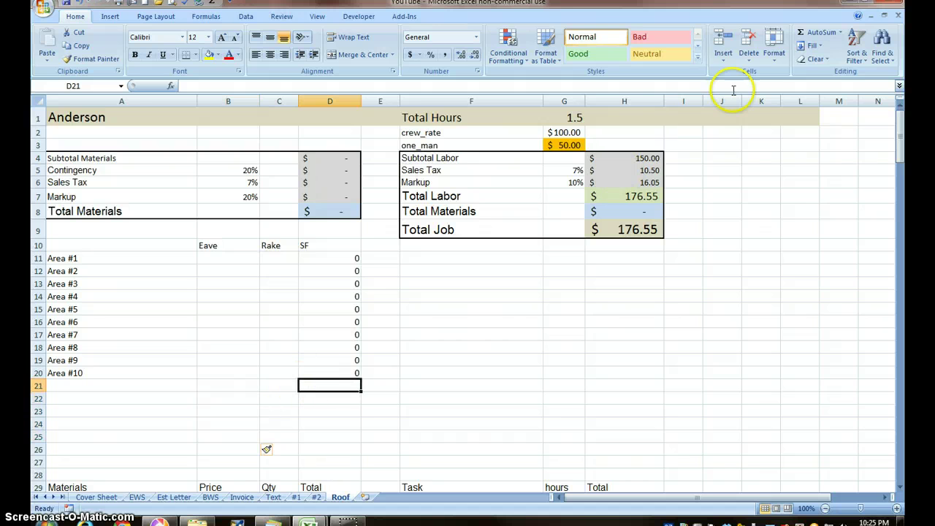
{"action": "left_click", "coordinate": [818, 32]}
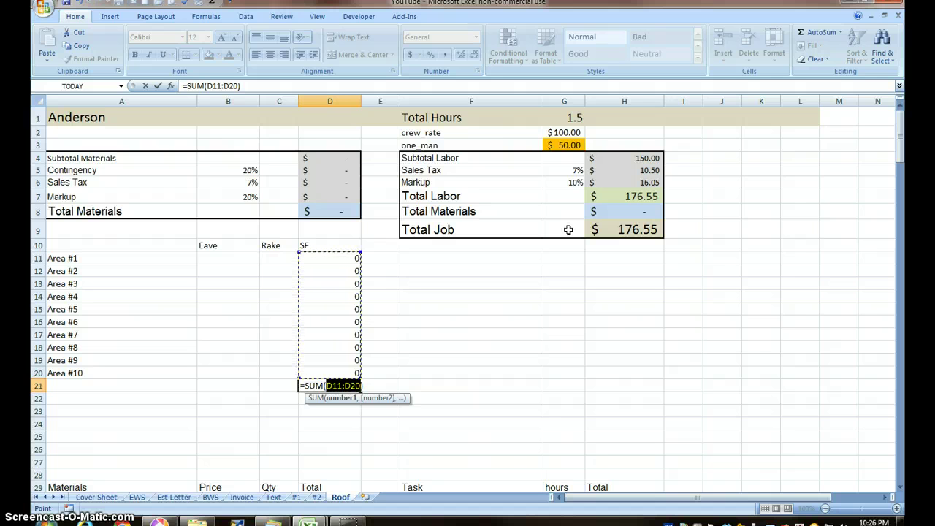
{"action": "key", "text": "Return"}
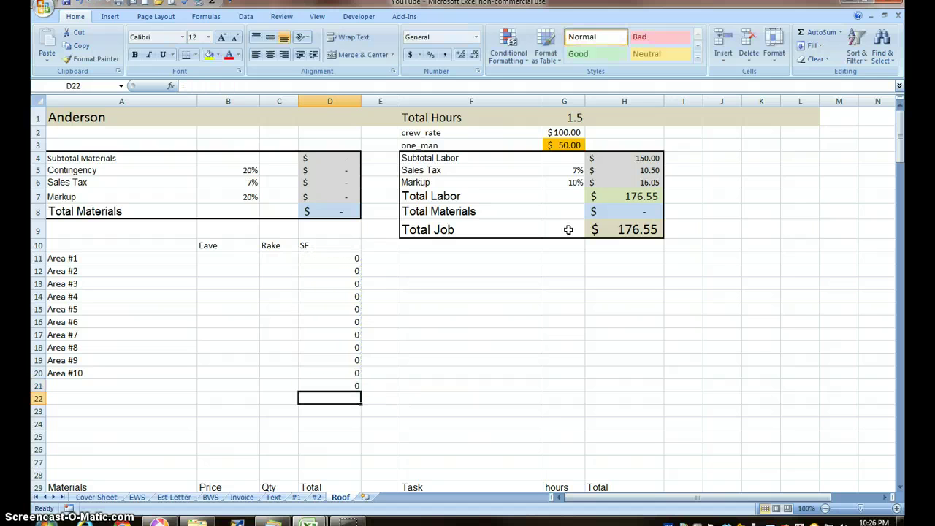
{"action": "left_click", "coordinate": [106, 381]}
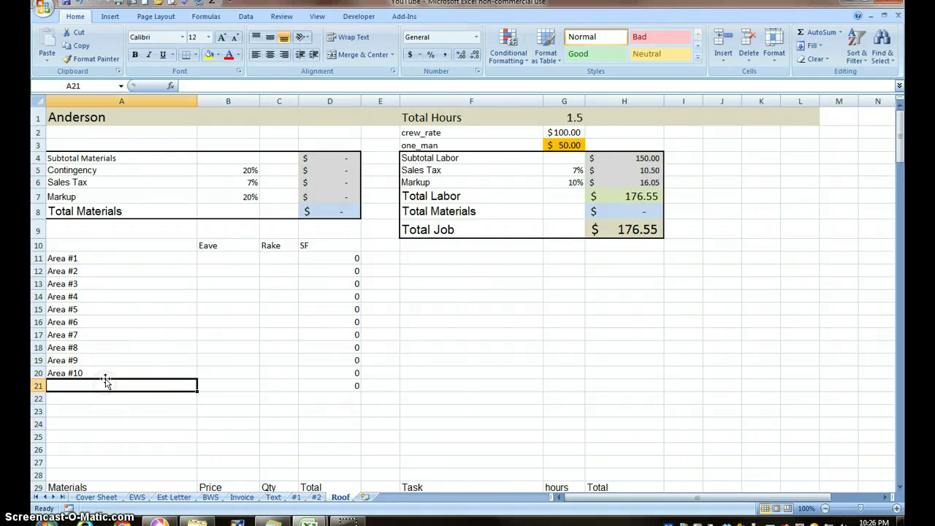
{"action": "type", "text": "Roof"}
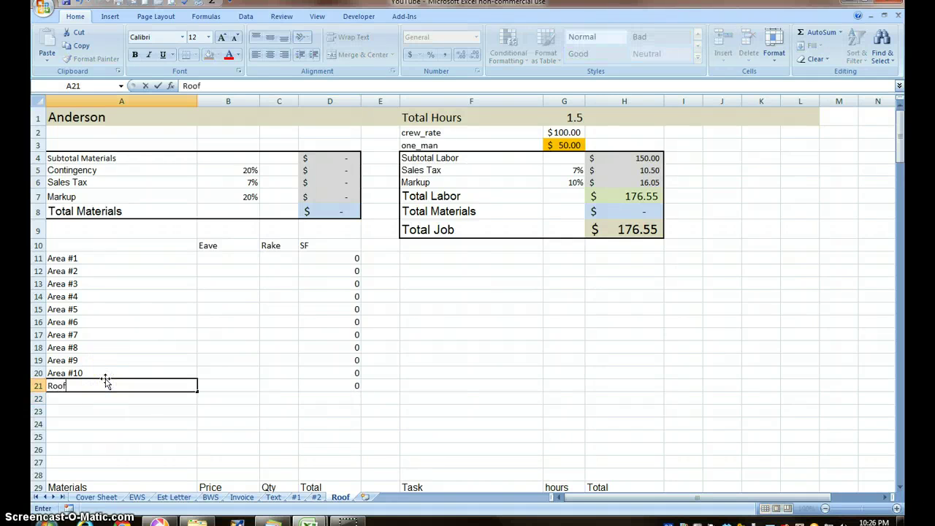
{"action": "type", "text": " Area Subtota"}
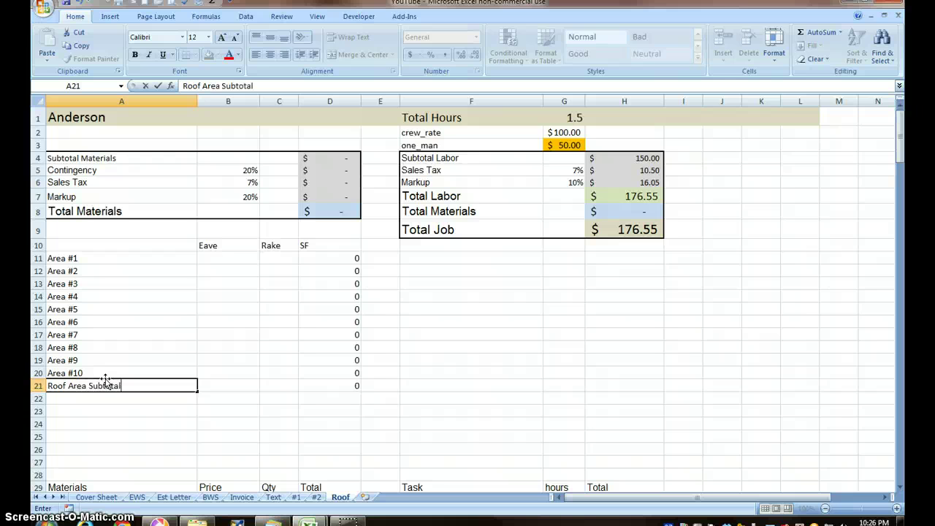
{"action": "type", "text": "l"}
Add a Hip And Ridge row with the label in A22 and 100 in D22.
{"action": "left_click", "coordinate": [120, 398]}
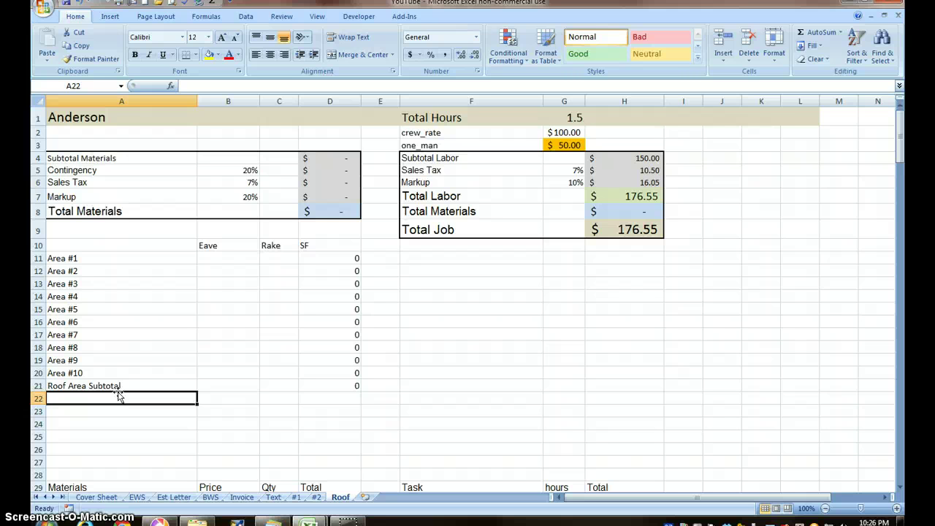
{"action": "type", "text": "Hip"}
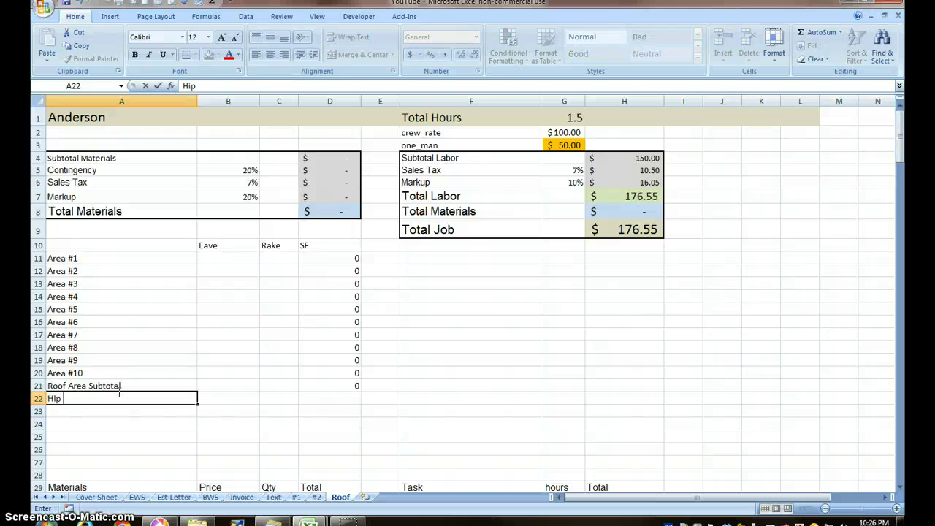
{"action": "type", "text": " And Ridge"}
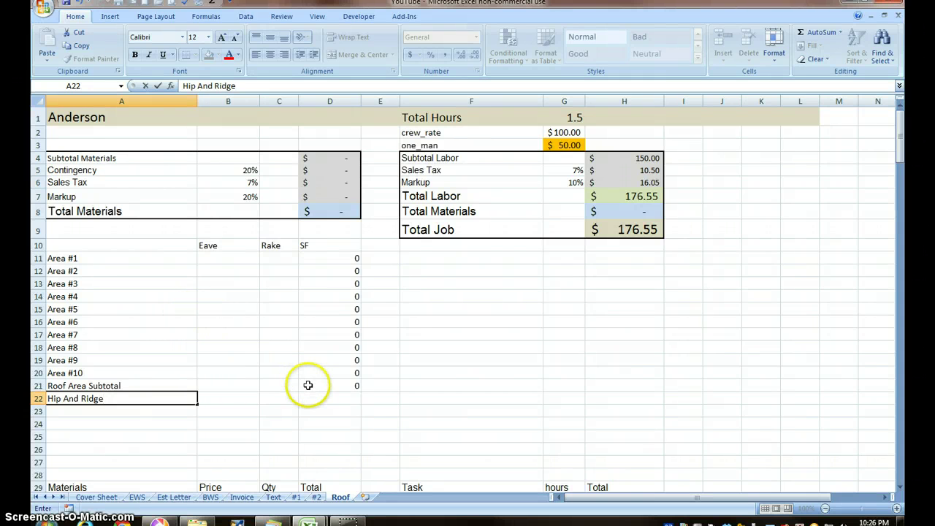
{"action": "left_click", "coordinate": [312, 397]}
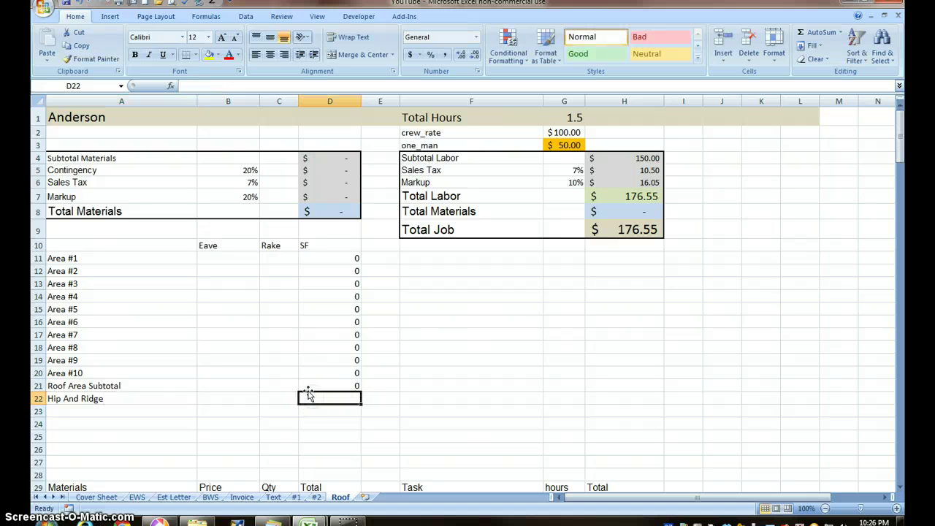
{"action": "type", "text": "100"}
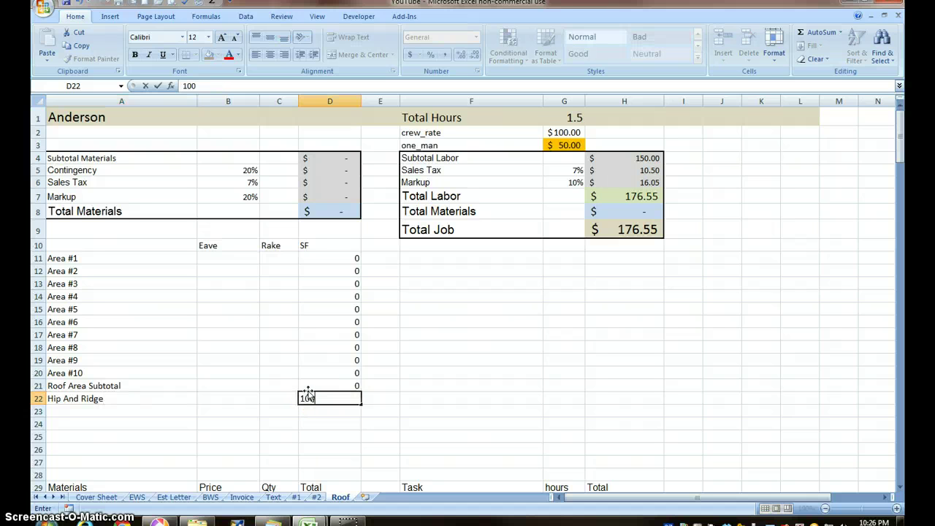
{"action": "key", "text": "Tab"}
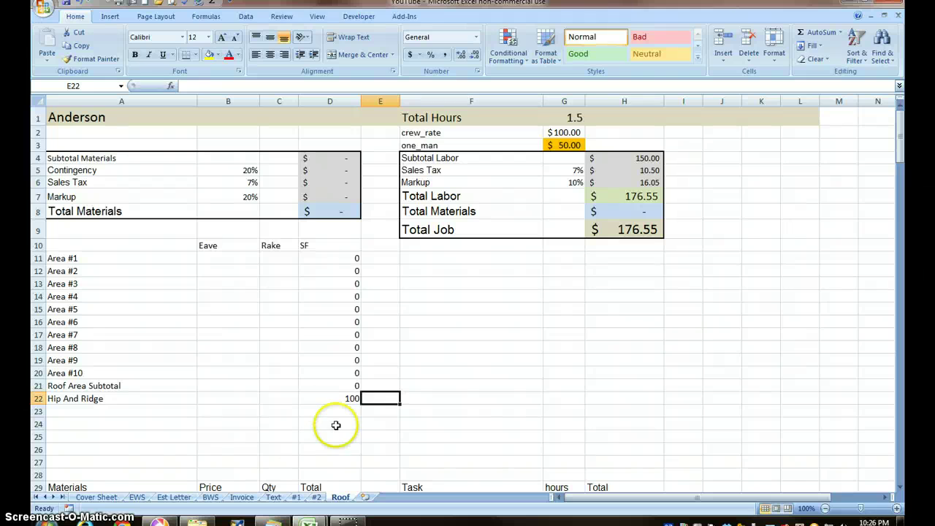
Label A23 Total SF and sum D21:D22 in cell D23.
{"action": "left_click", "coordinate": [136, 413]}
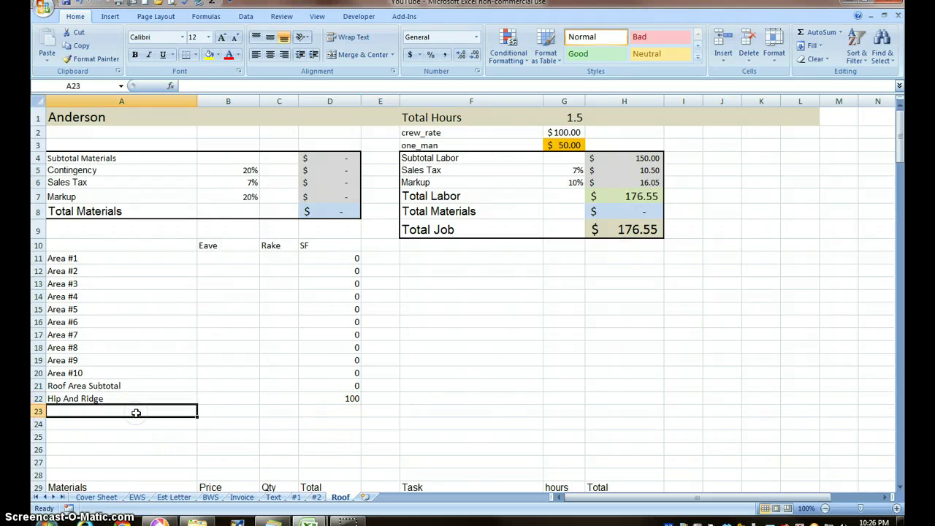
{"action": "type", "text": "Total SF"}
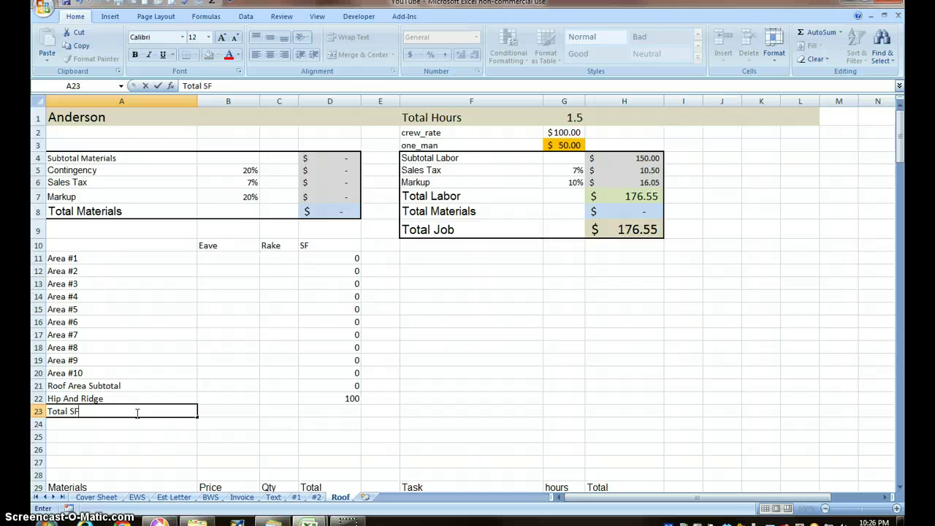
{"action": "left_click", "coordinate": [324, 408]}
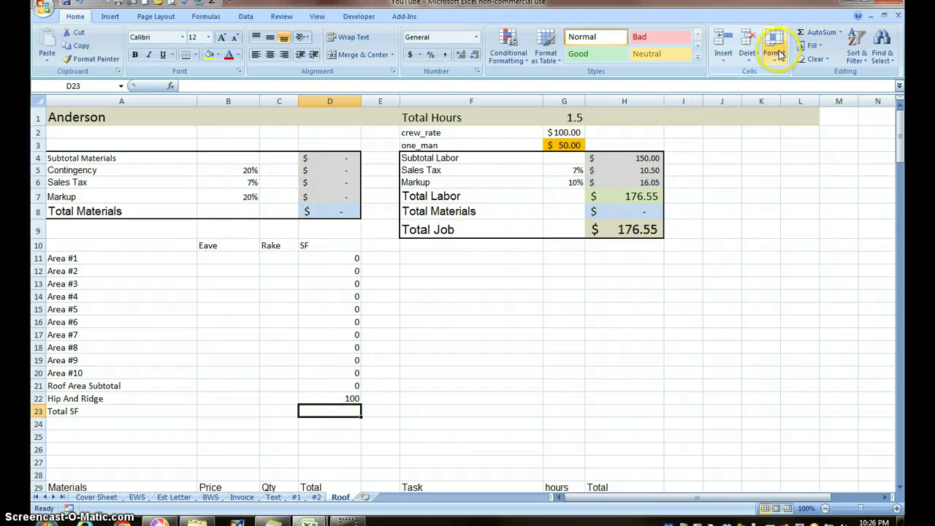
{"action": "left_click", "coordinate": [823, 35]}
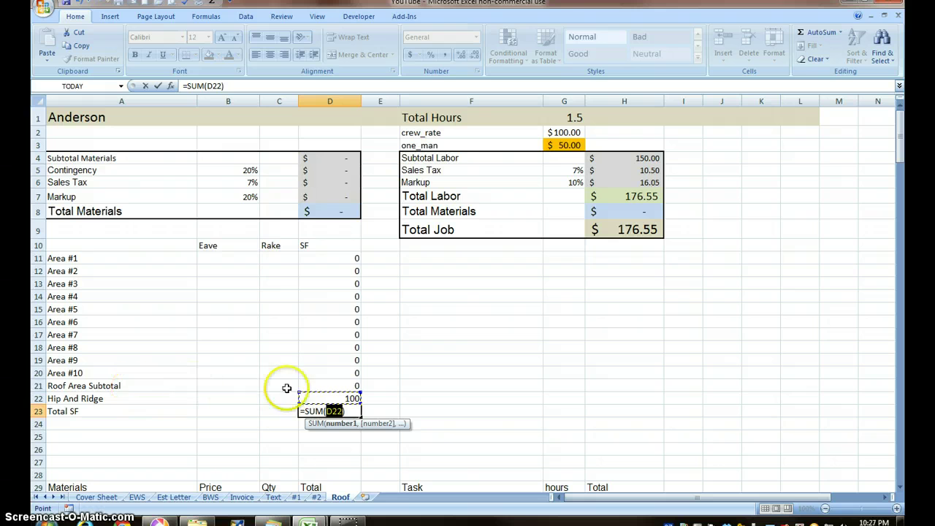
{"action": "left_click_drag", "start_coordinate": [336, 384], "coordinate": [338, 399]}
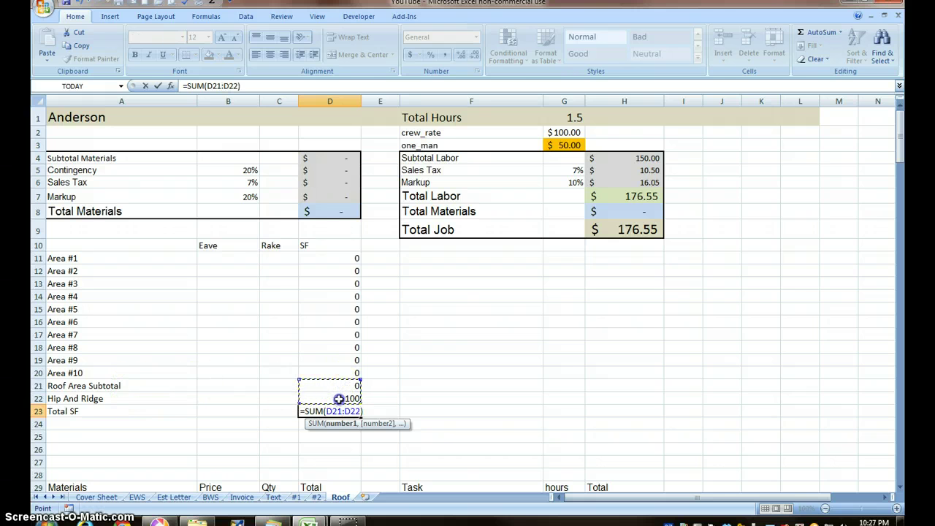
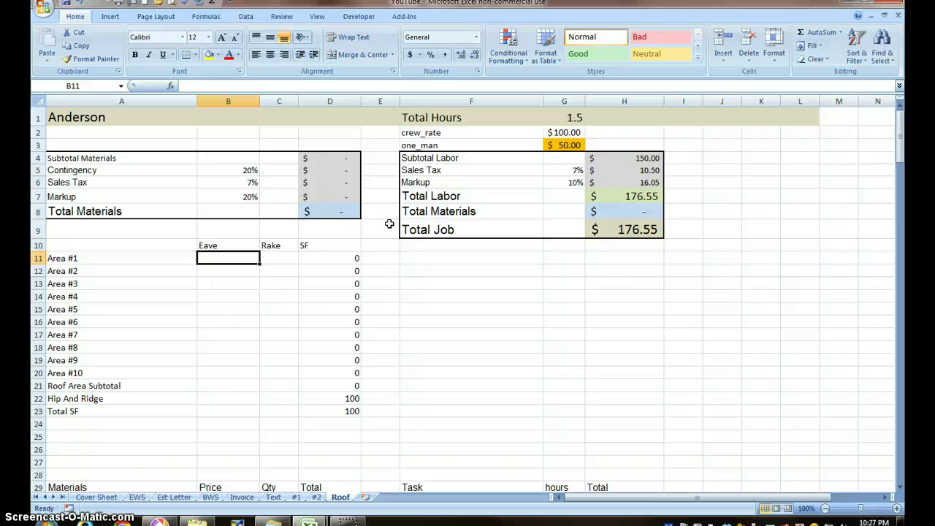
Enter an eave of 30 and a rake of 14 for both Area #1 and Area #2.
{"action": "type", "text": "30"}
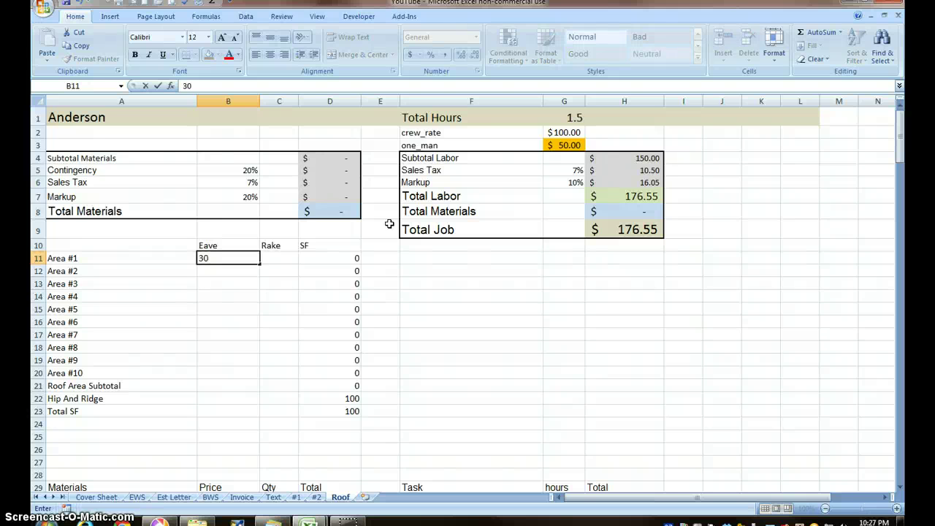
{"action": "key", "text": "Tab"}
{"action": "type", "text": "14"}
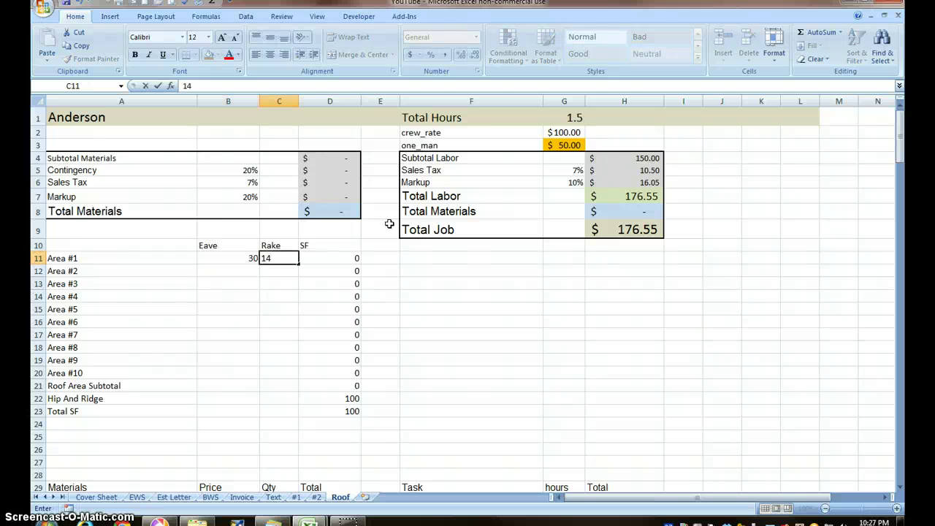
{"action": "key", "text": "Return"}
{"action": "type", "text": "30"}
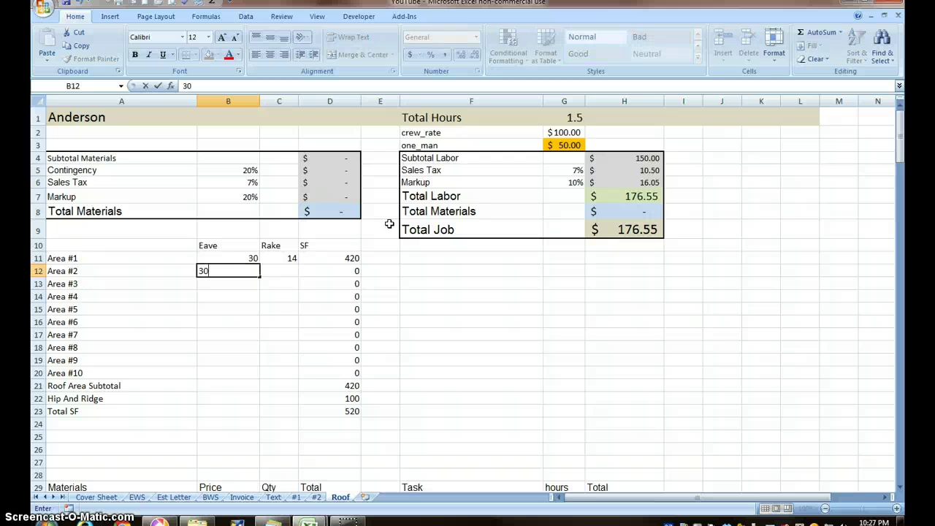
{"action": "key", "text": "Tab"}
{"action": "type", "text": "14"}
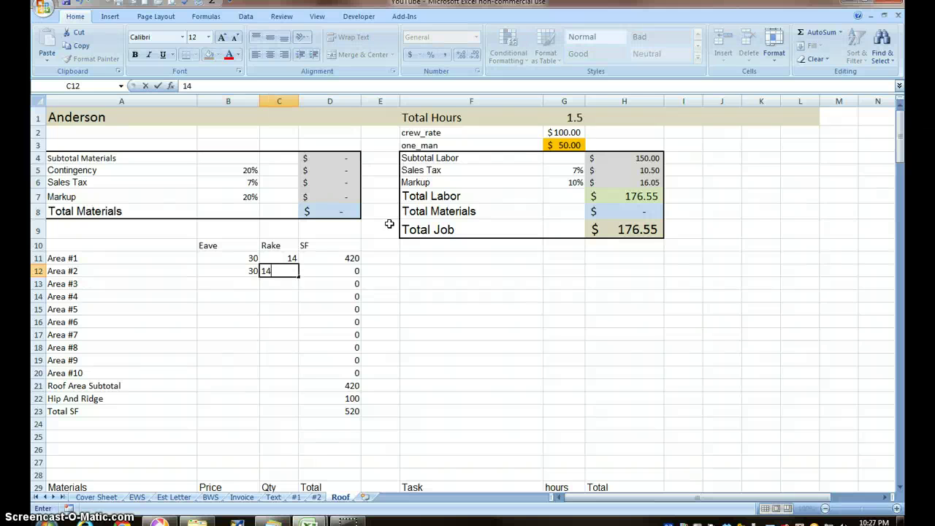
{"action": "key", "text": "Return"}
{"action": "key", "text": "Left"}
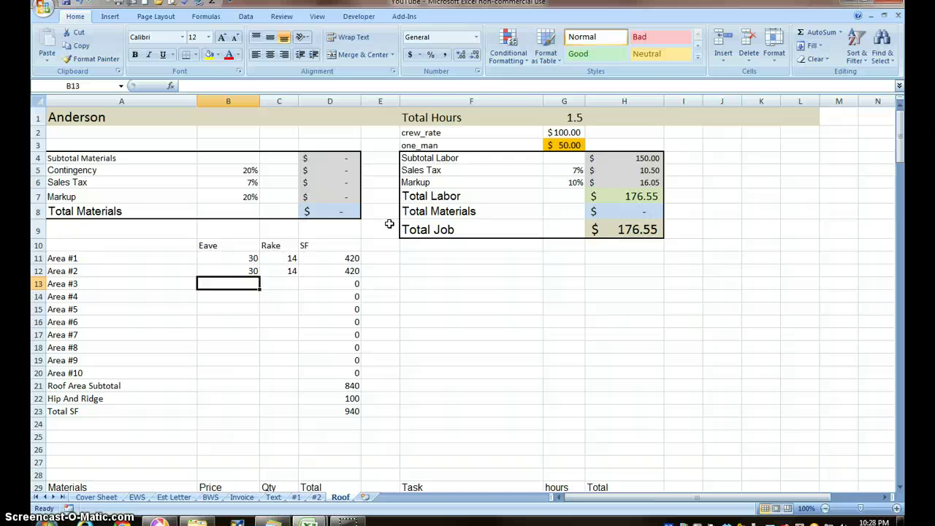
Enter an eave of 50 and a rake of 16 for both Area #3 and Area #4.
{"action": "type", "text": "50"}
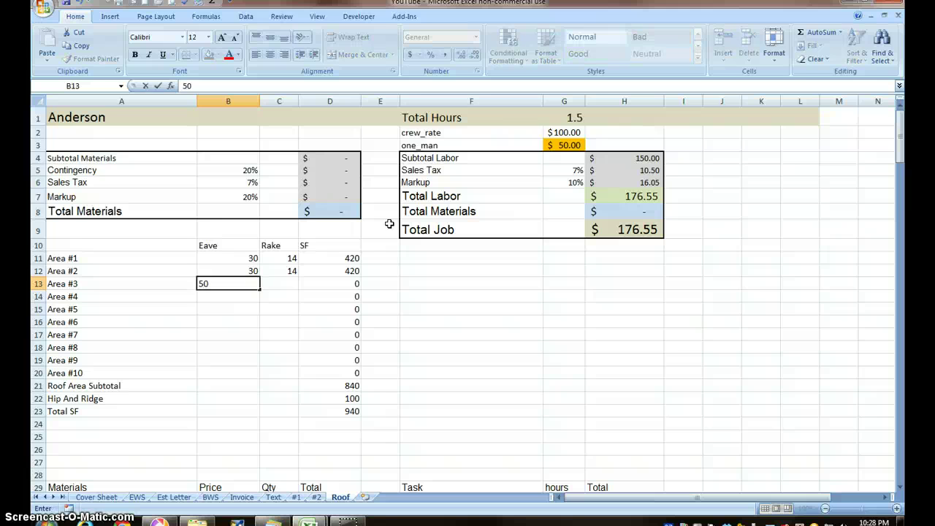
{"action": "key", "text": "Tab"}
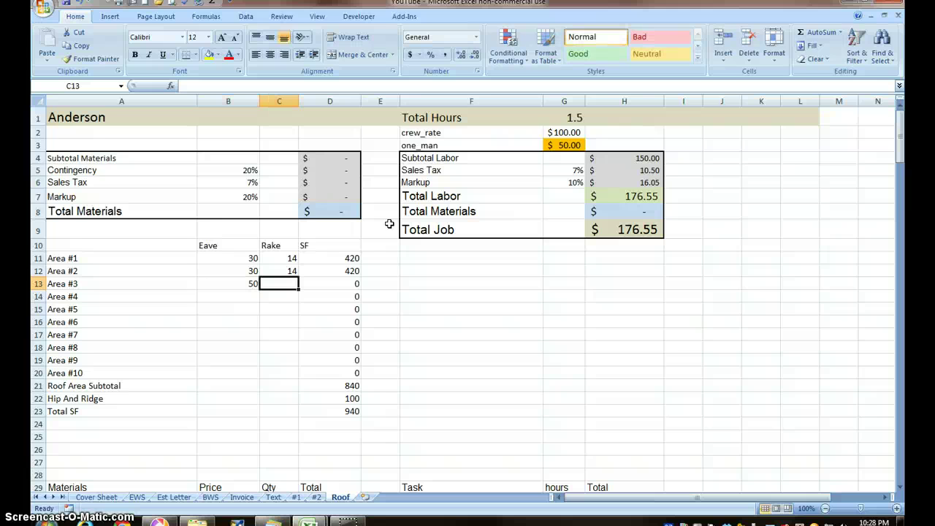
{"action": "type", "text": "16"}
{"action": "key", "text": "Return"}
{"action": "key", "text": "Left"}
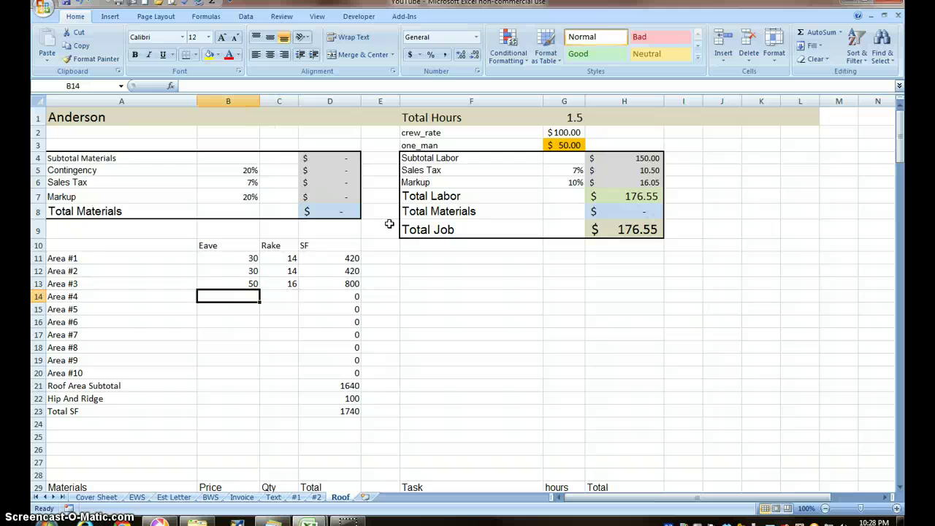
{"action": "type", "text": "50"}
{"action": "key", "text": "Tab"}
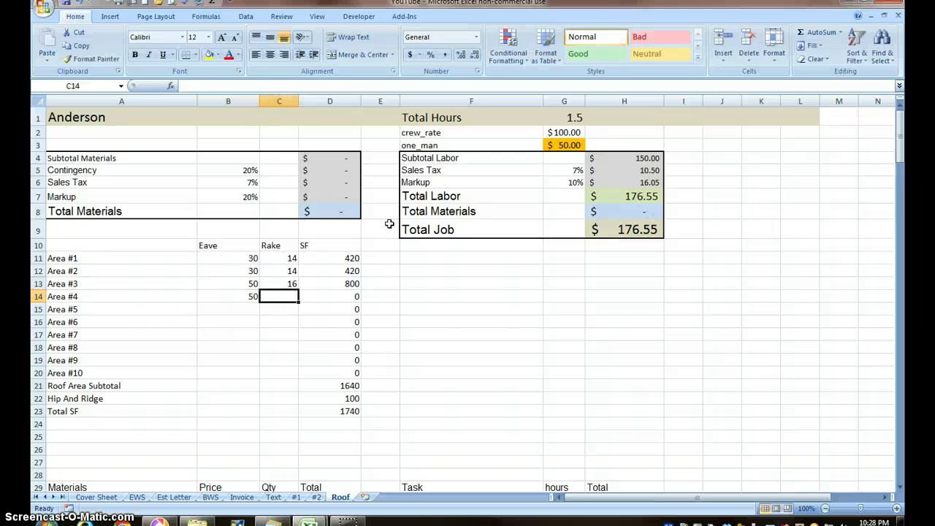
{"action": "type", "text": "16"}
{"action": "key", "text": "Return"}
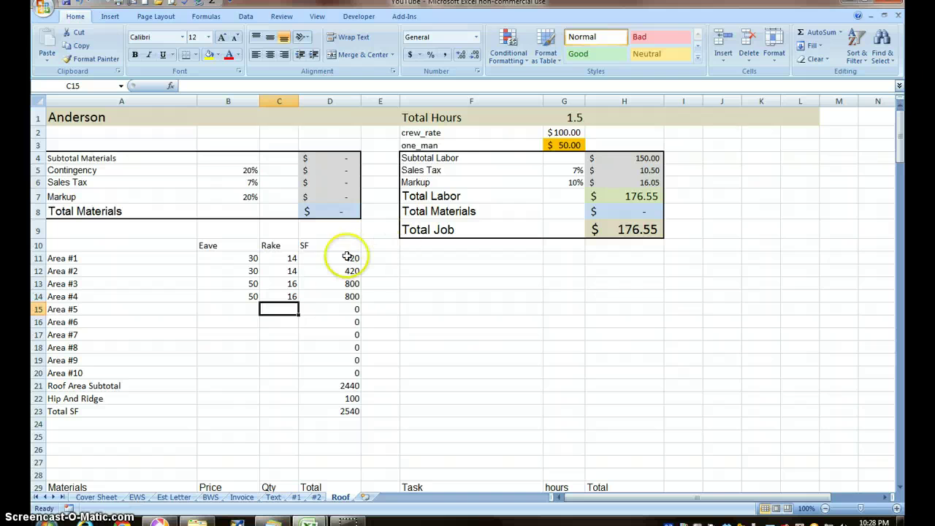
{"action": "left_click", "coordinate": [238, 310]}
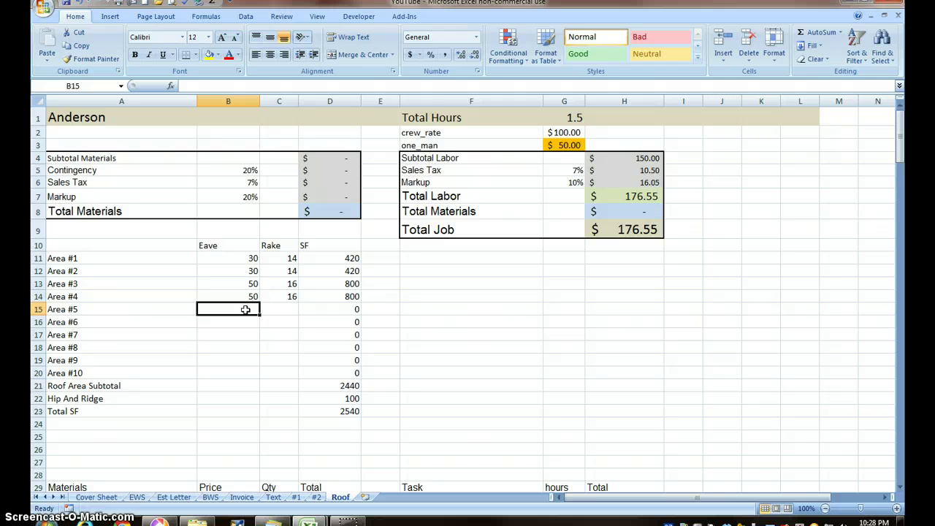
{"action": "type", "text": "3"}
{"action": "key", "text": "Tab"}
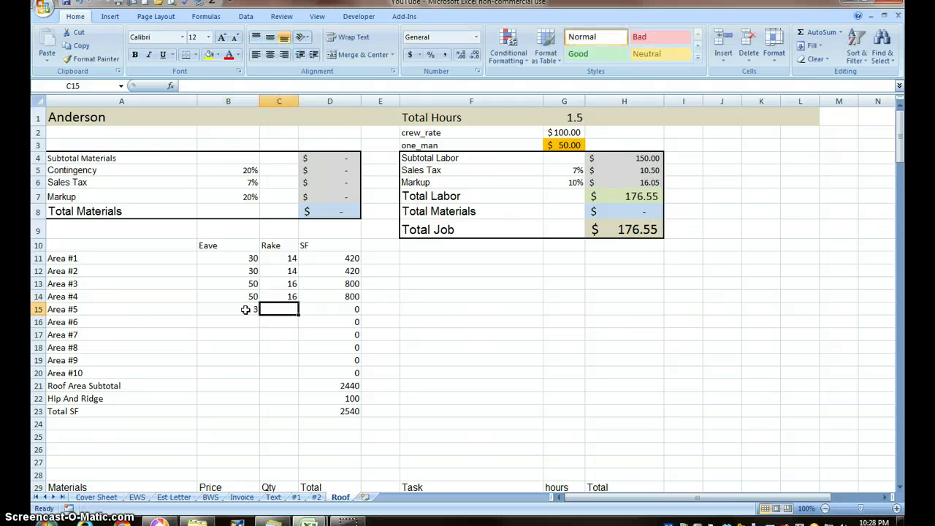
{"action": "type", "text": "30"}
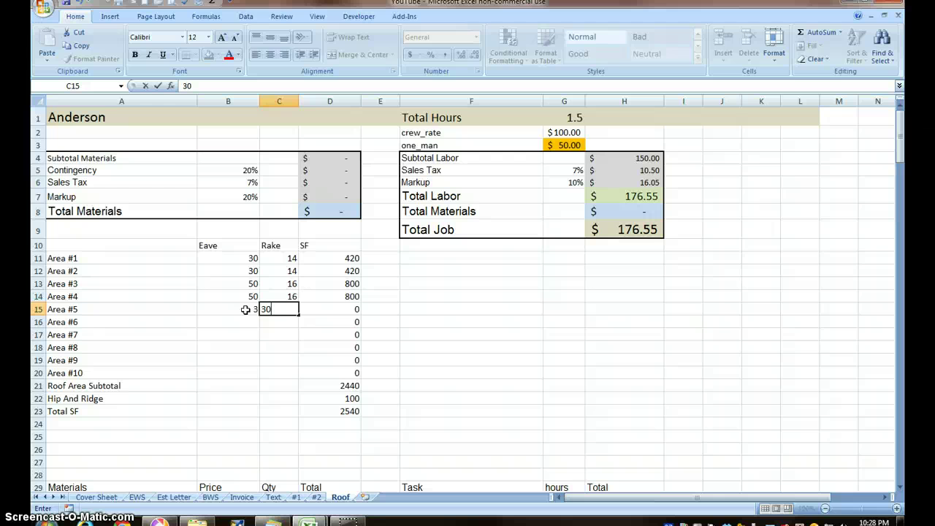
{"action": "key", "text": "BackSpace"}
{"action": "key", "text": "BackSpace"}
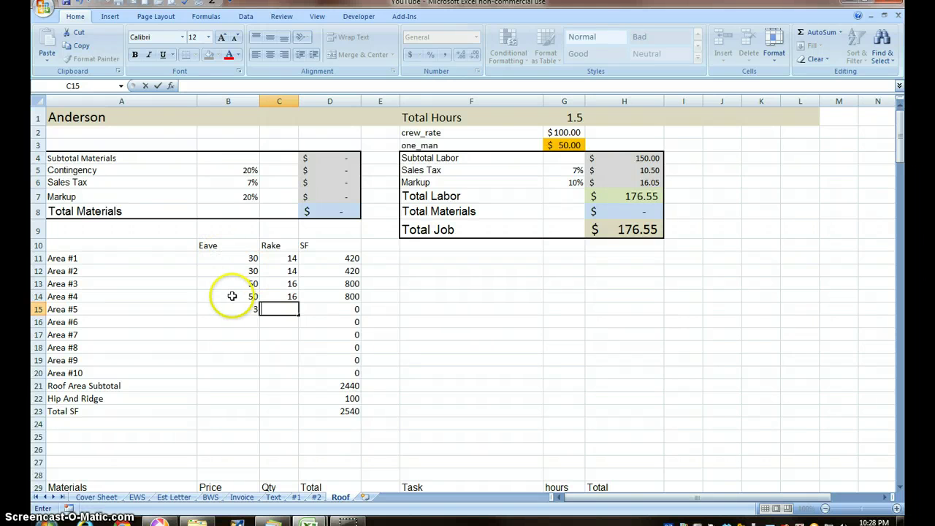
Enter an eave of 30 and a rake of 3 for both Area #5 and Area #6.
{"action": "left_click", "coordinate": [251, 309]}
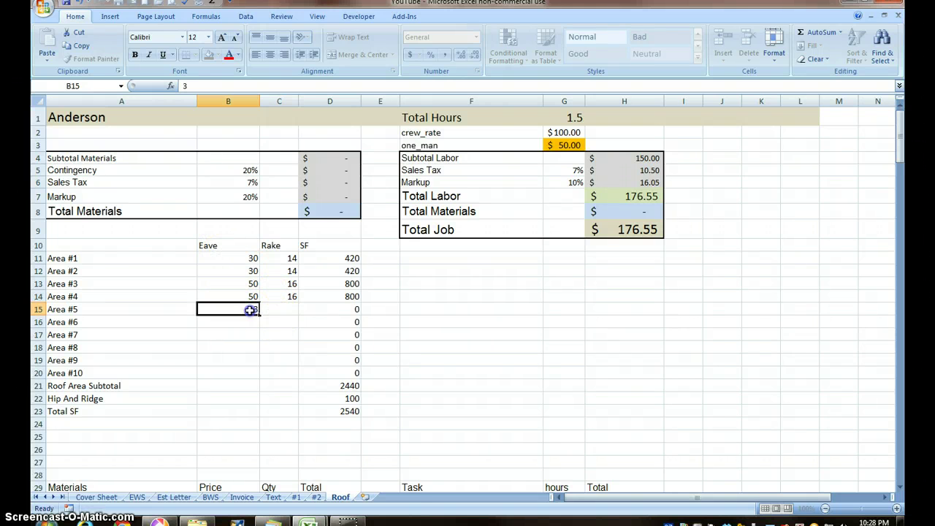
{"action": "type", "text": "30"}
{"action": "key", "text": "Tab"}
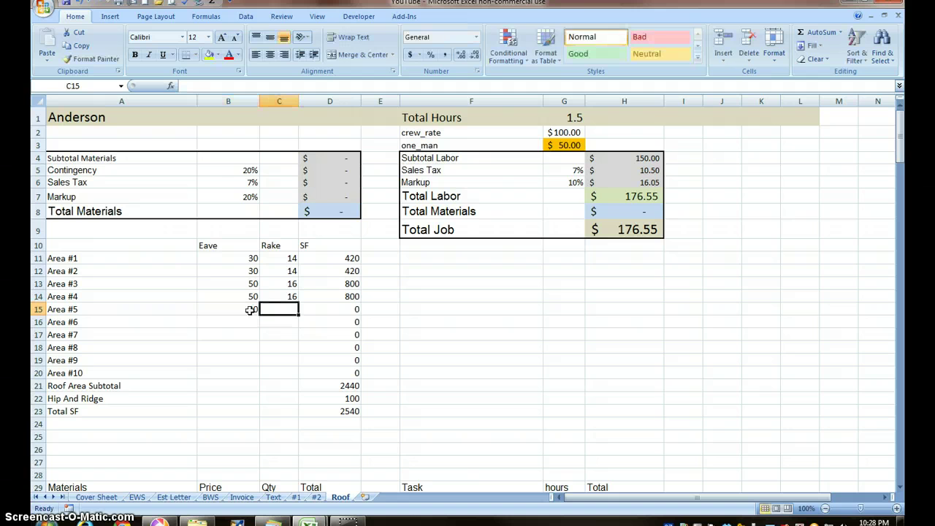
{"action": "type", "text": "2"}
{"action": "key", "text": "BackSpace"}
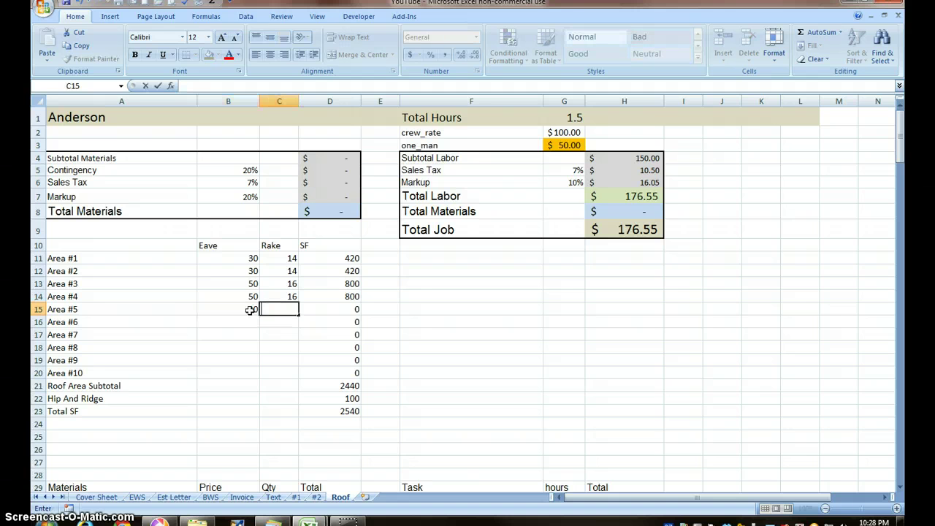
{"action": "type", "text": "3"}
{"action": "key", "text": "Return"}
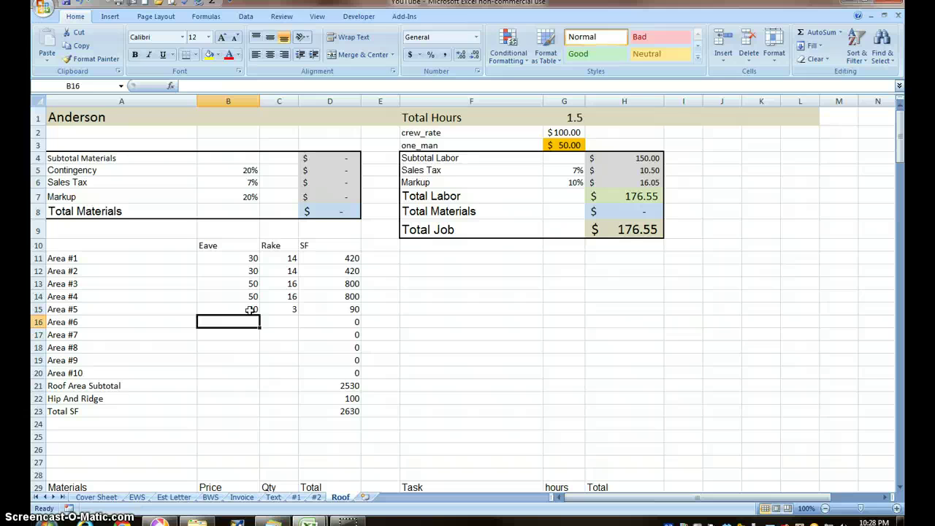
{"action": "type", "text": "30"}
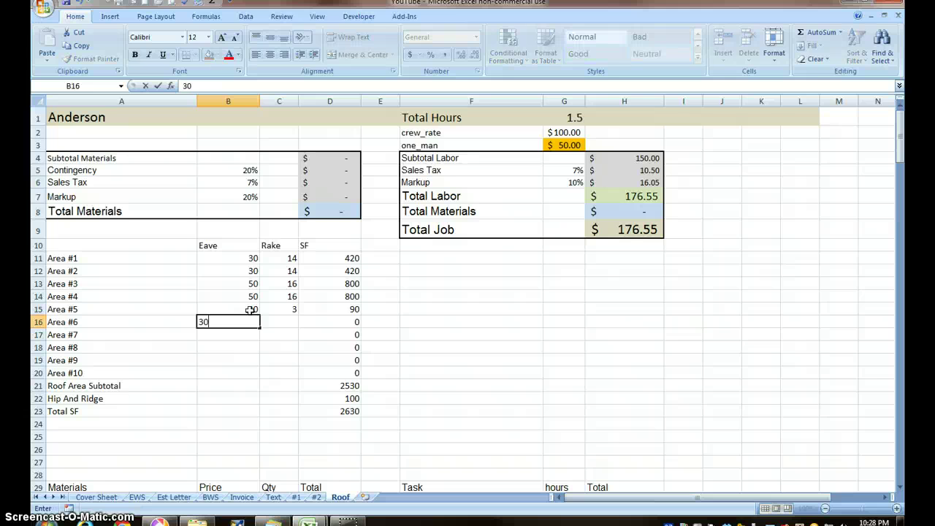
{"action": "key", "text": "Tab"}
{"action": "type", "text": "3"}
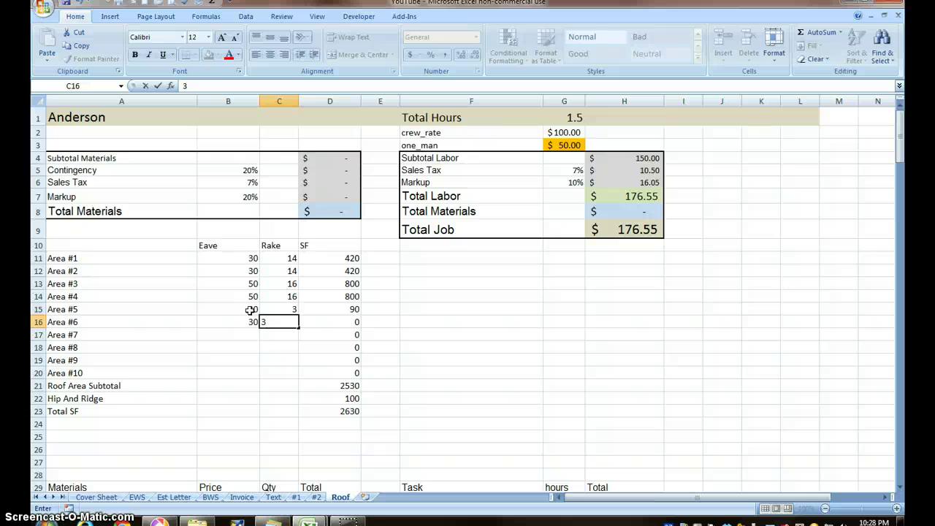
{"action": "key", "text": "Return"}
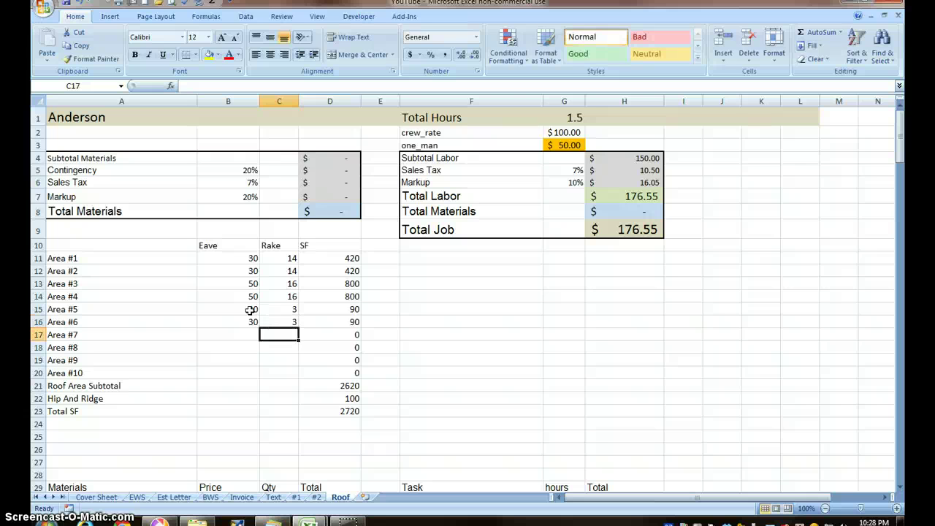
{"action": "left_click", "coordinate": [255, 360]}
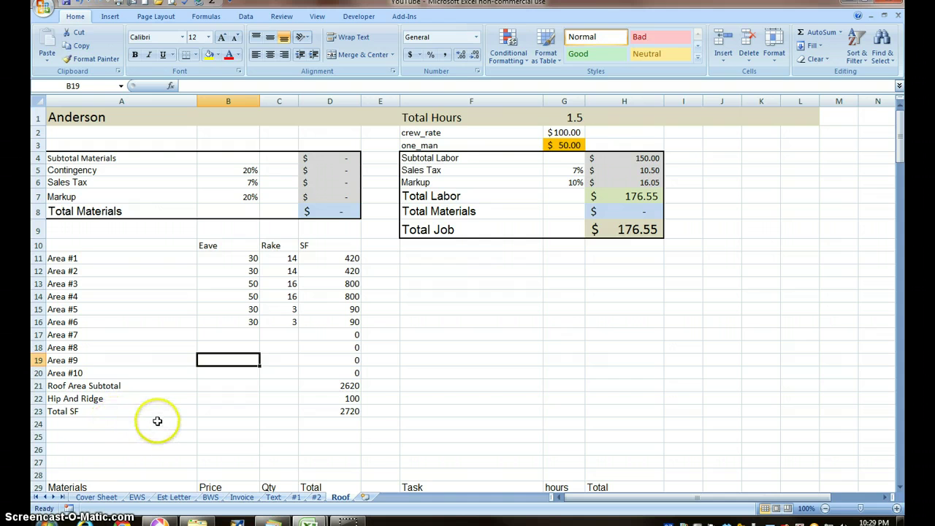
Label A24 Squares and enter =ROUNDUP(D23,0) in D24 to round up the total square footage.
{"action": "left_click", "coordinate": [157, 421]}
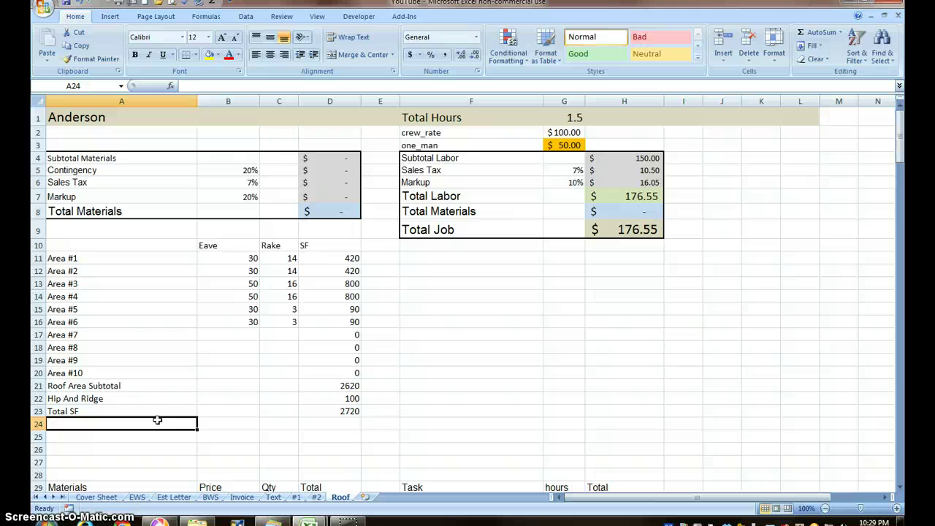
{"action": "type", "text": "Squares"}
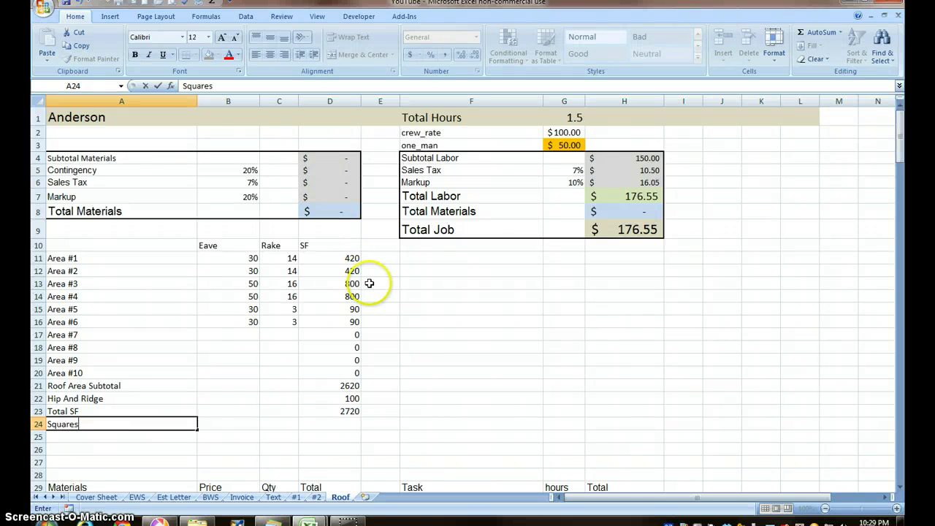
{"action": "left_click", "coordinate": [333, 422]}
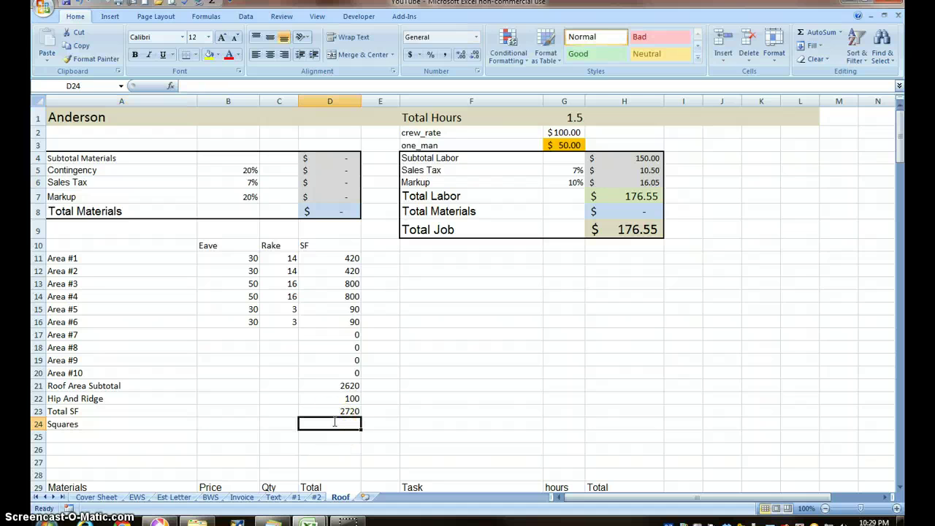
{"action": "type", "text": "="}
{"action": "left_click", "coordinate": [358, 410]}
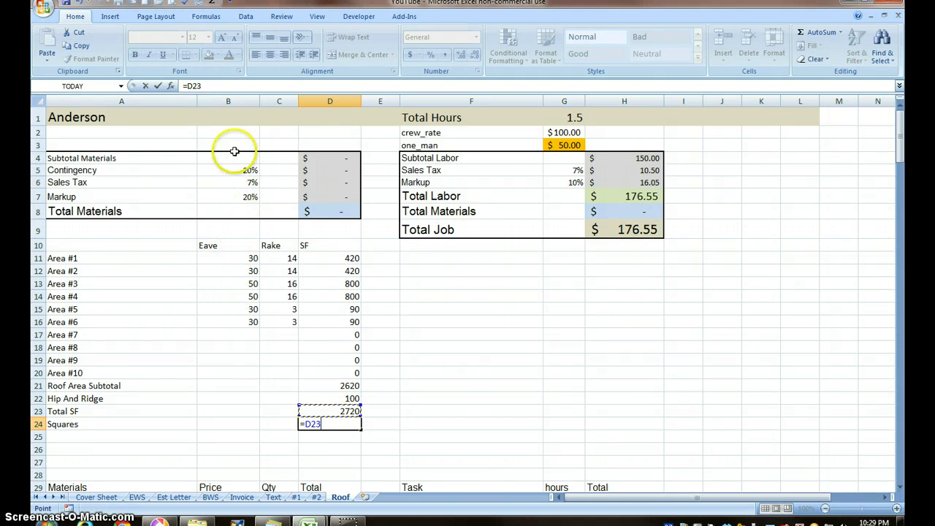
{"action": "left_click", "coordinate": [188, 85]}
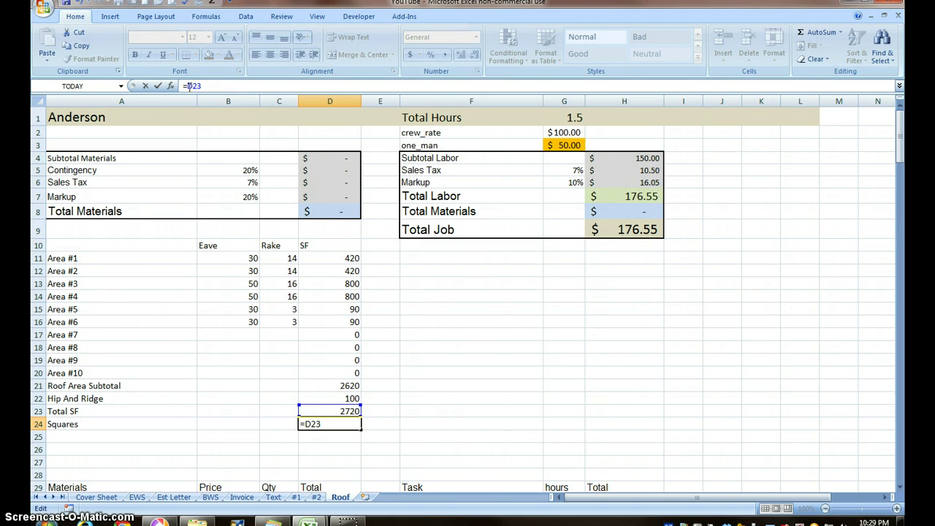
{"action": "left_click", "coordinate": [191, 85]}
{"action": "type", "text": "rou"}
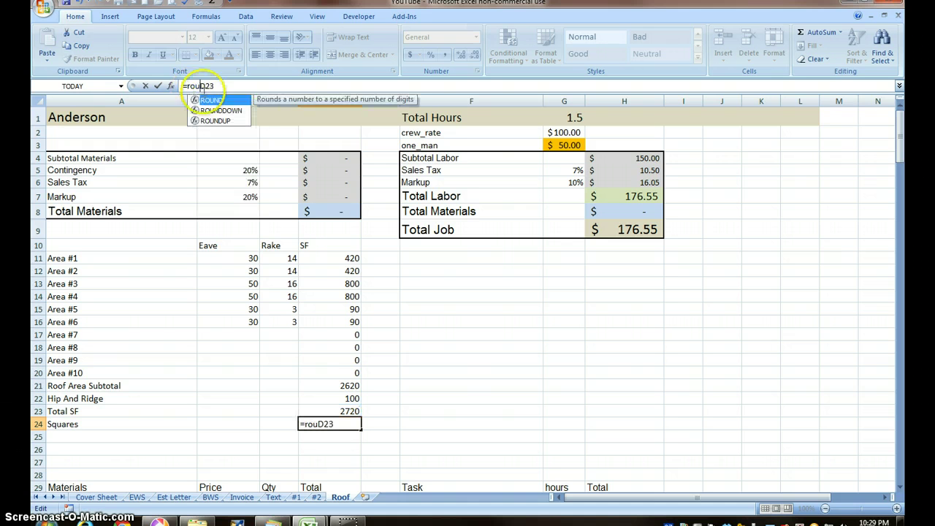
{"action": "left_click", "coordinate": [222, 121]}
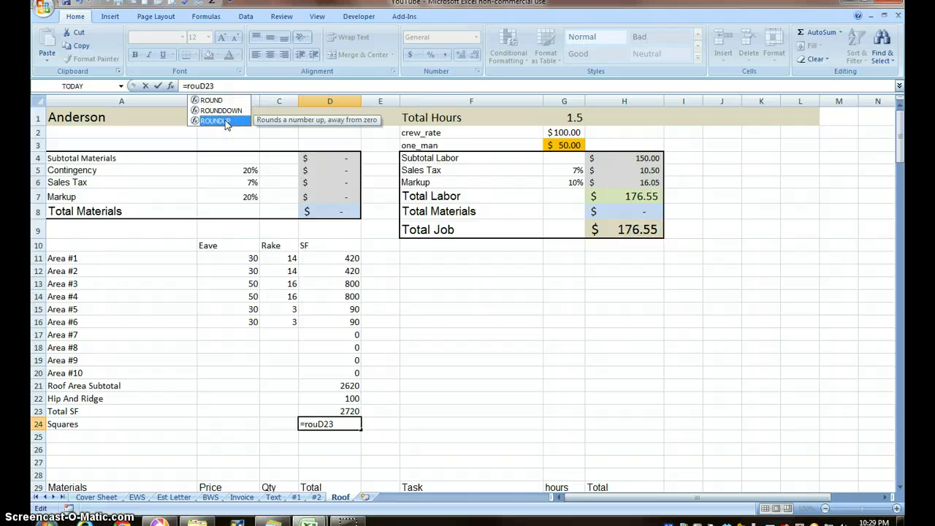
{"action": "double_click", "coordinate": [225, 121]}
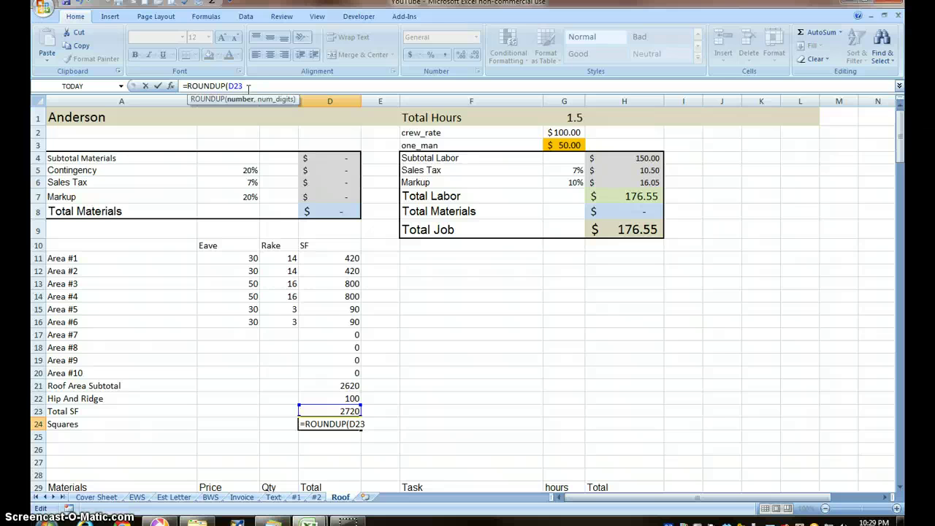
{"action": "type", "text": ",0"}
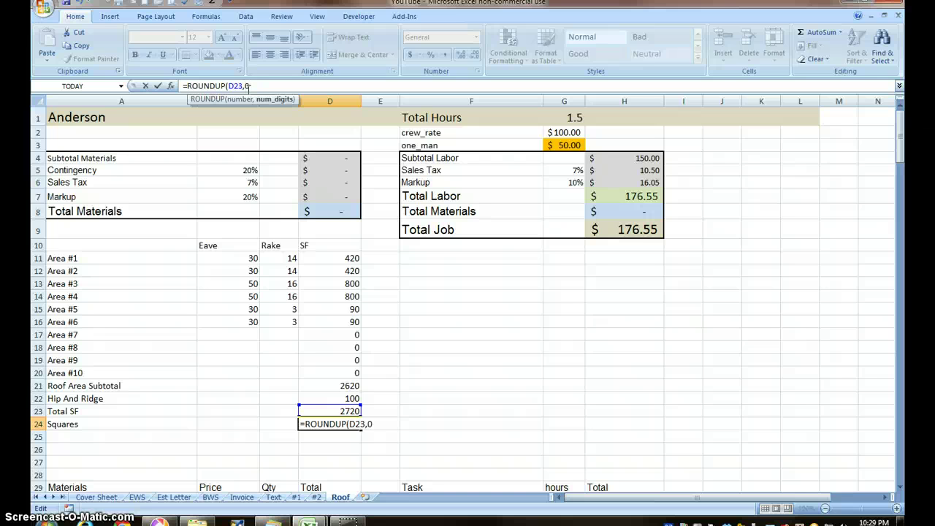
{"action": "type", "text": ")"}
{"action": "key", "text": "Return"}
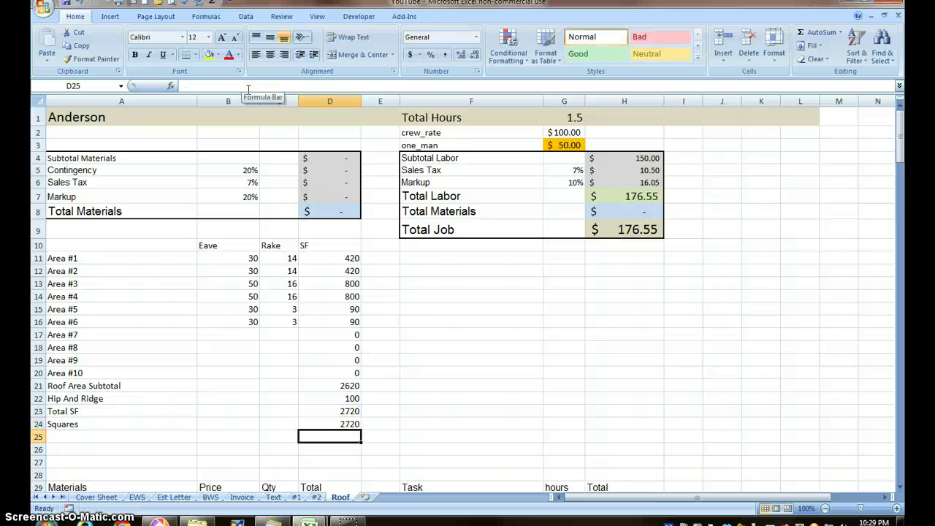
Re-enter the rounding argument 0 in the squares formula in D24, keeping =ROUNDUP(D23,0).
{"action": "left_click", "coordinate": [346, 426]}
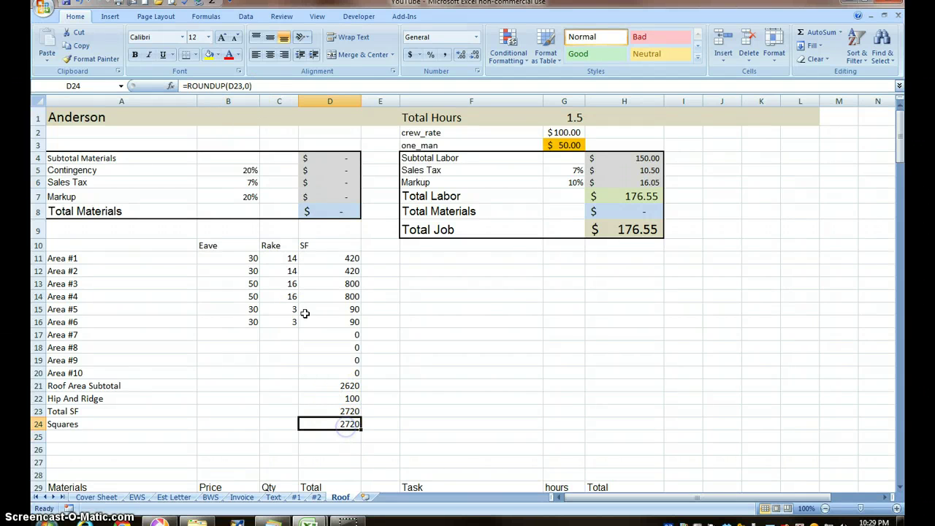
{"action": "left_click", "coordinate": [259, 86]}
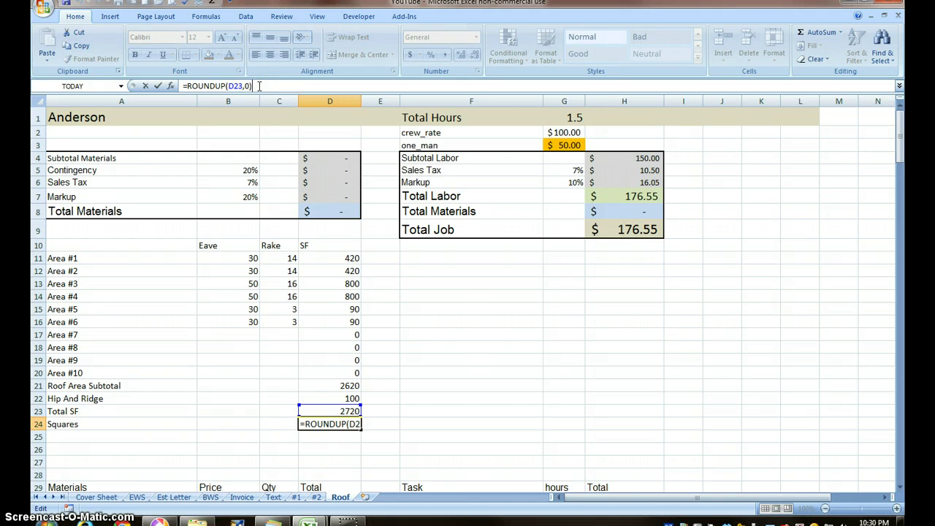
{"action": "key", "text": "BackSpace"}
{"action": "key", "text": "BackSpace"}
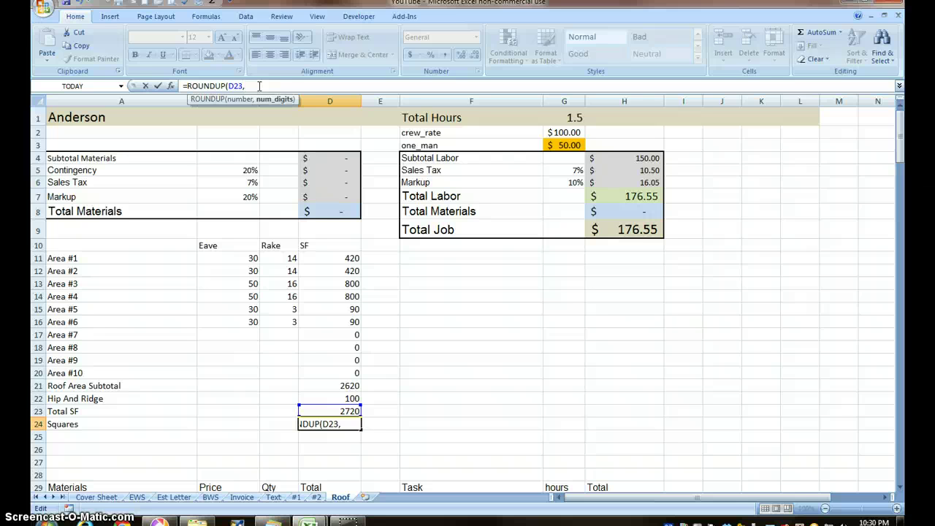
{"action": "type", "text": "0)"}
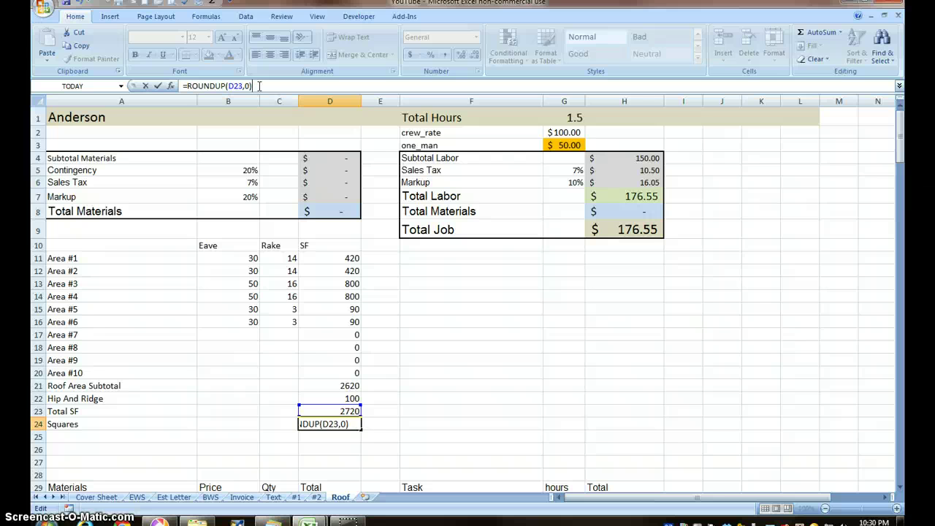
{"action": "key", "text": "Return"}
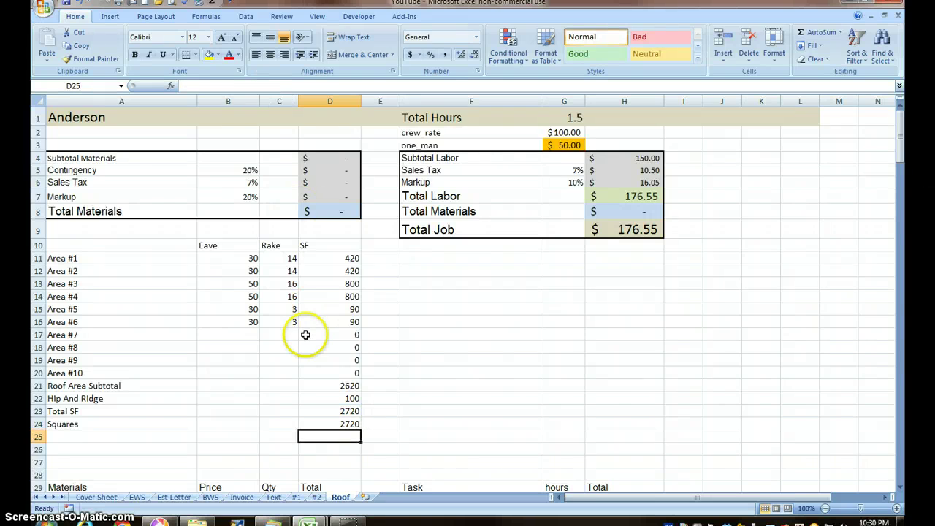
Following the formula in D16 of sheet #2, change D24 on the Roof sheet to =ROUNDUP(D23/100,0).
{"action": "left_click", "coordinate": [319, 422]}
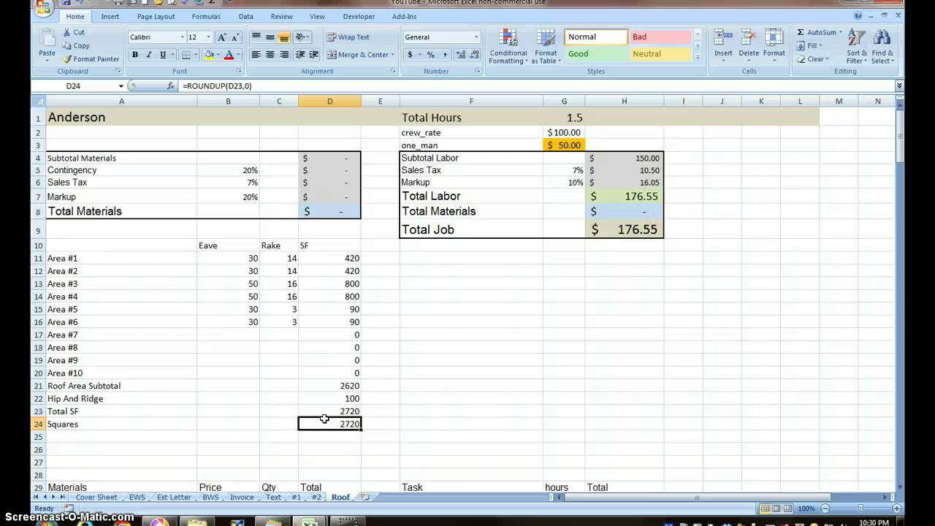
{"action": "left_click", "coordinate": [316, 497]}
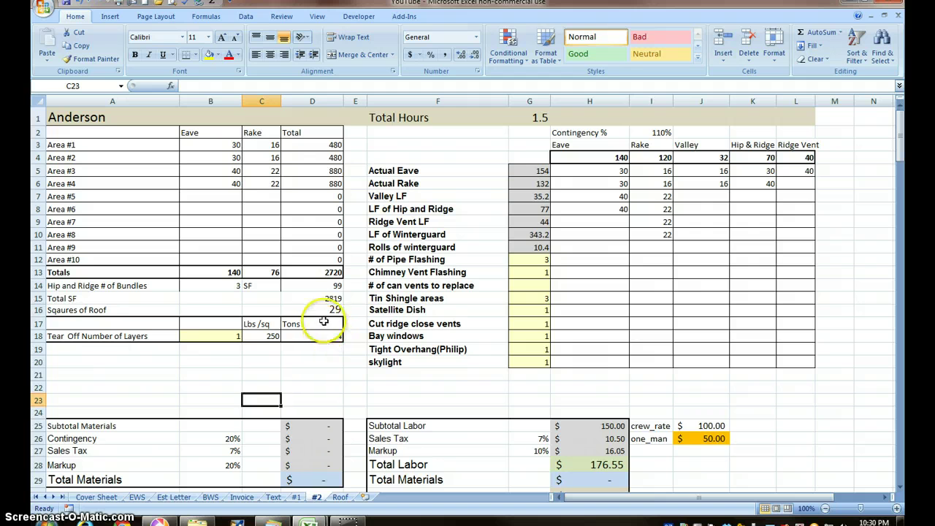
{"action": "left_click", "coordinate": [325, 310]}
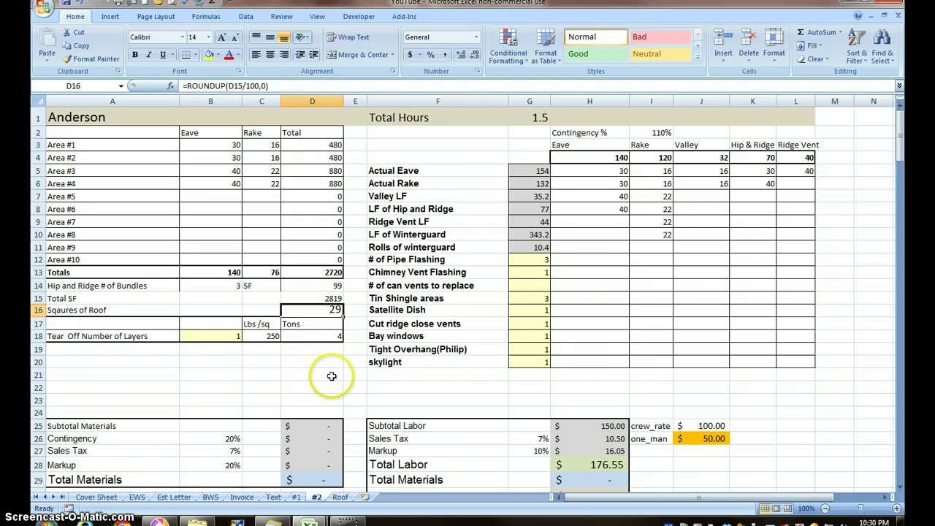
{"action": "left_click", "coordinate": [339, 498]}
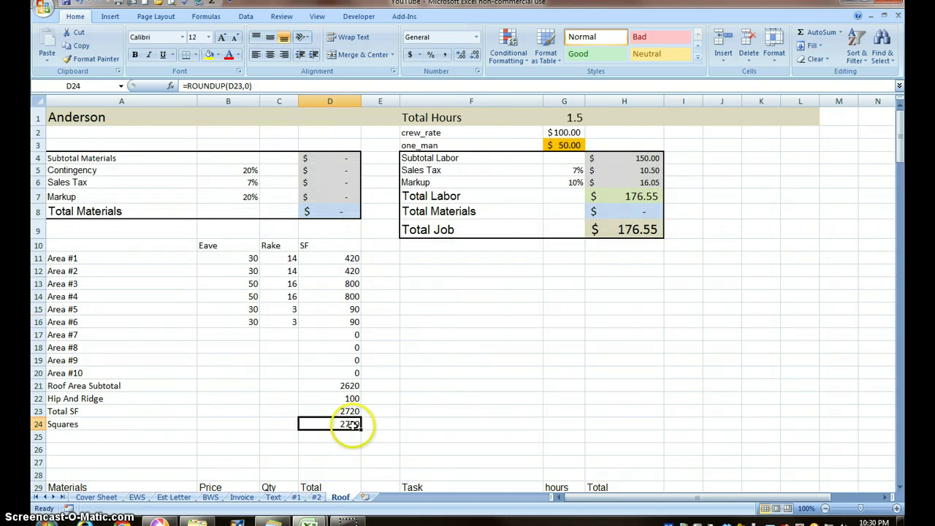
{"action": "left_click", "coordinate": [243, 86]}
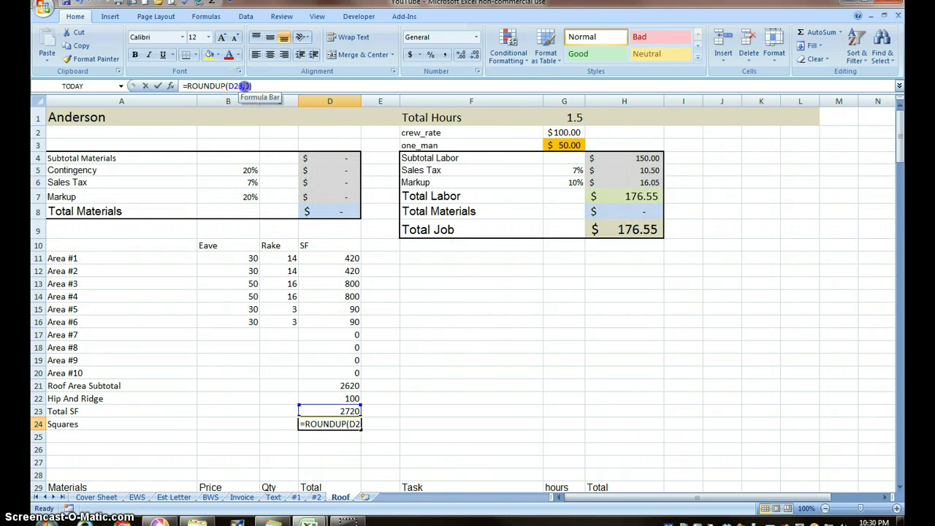
{"action": "type", "text": ")"}
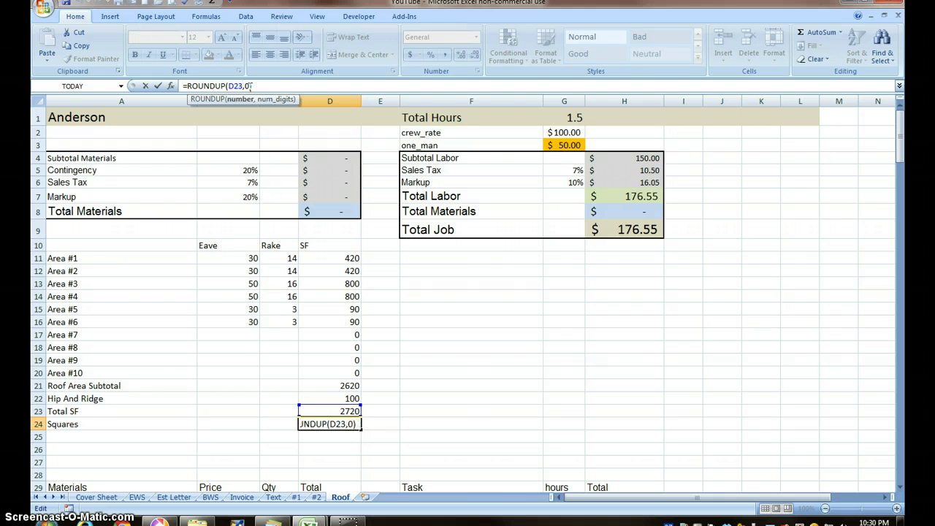
{"action": "type", "text": "00"}
{"action": "key", "text": "Return"}
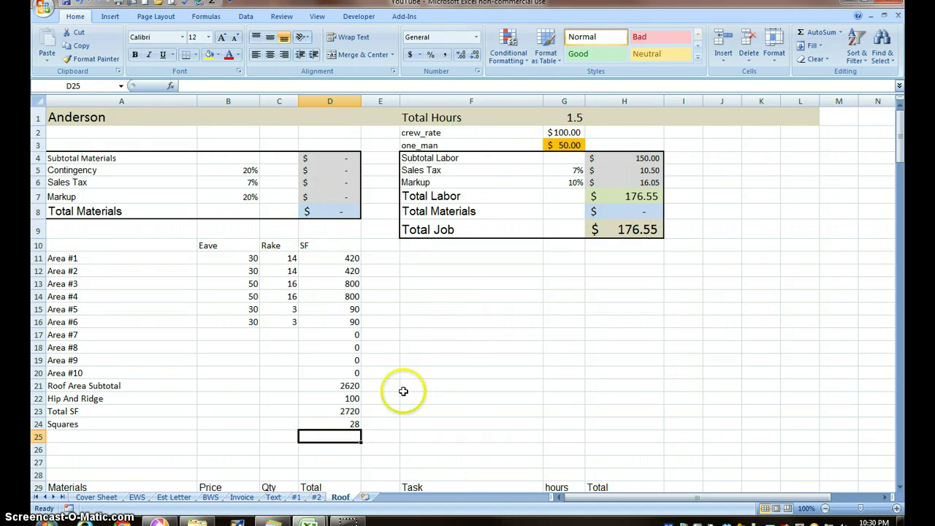
Copy the labels Actual Eave through skylight (F12:F27) from sheet #1 and paste them at F12 on the Roof sheet.
{"action": "left_click", "coordinate": [297, 498]}
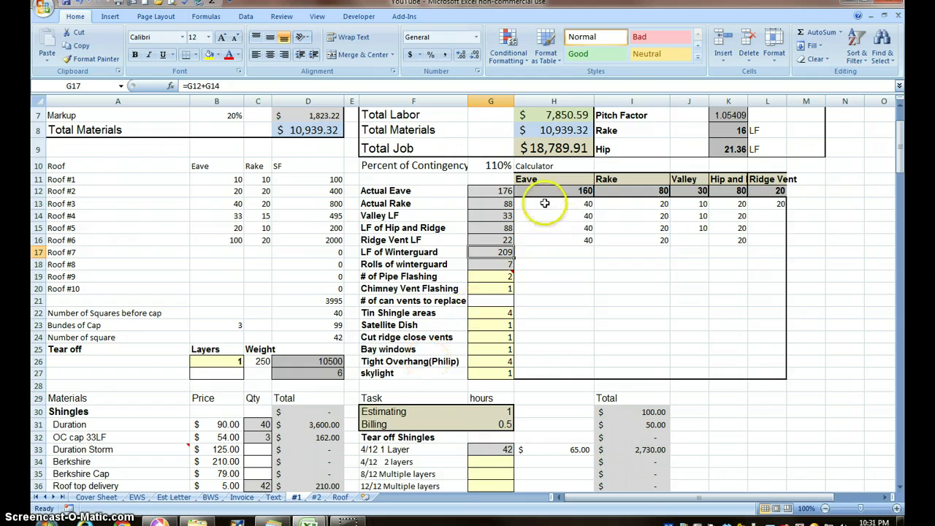
{"action": "left_click", "coordinate": [527, 179]}
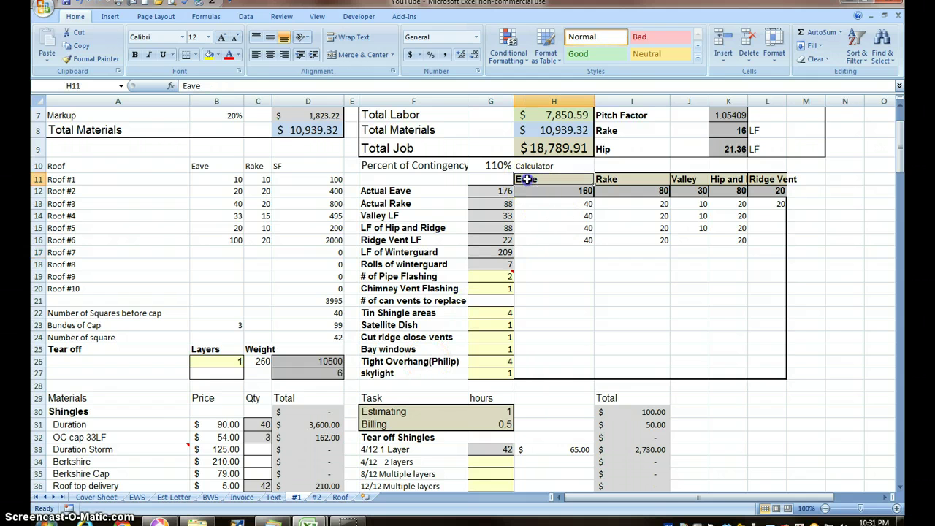
{"action": "left_click_drag", "start_coordinate": [560, 178], "coordinate": [757, 179]}
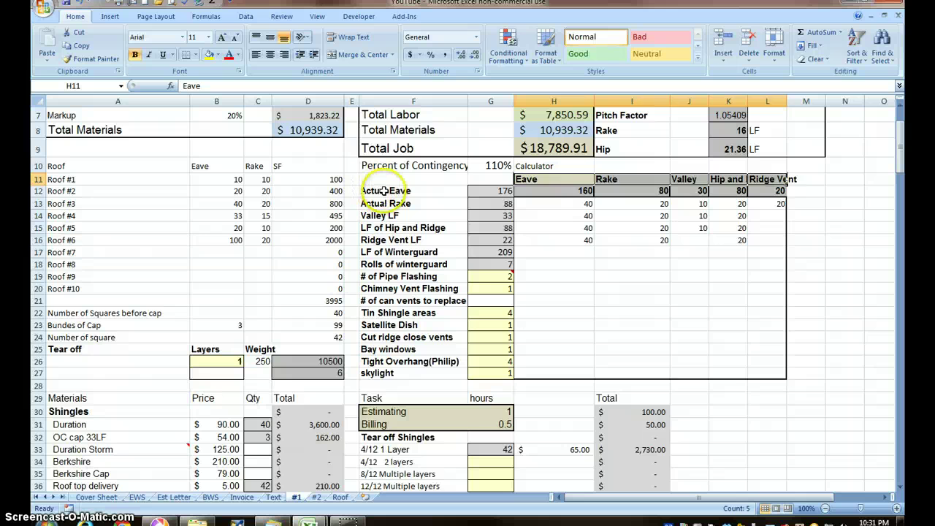
{"action": "left_click_drag", "start_coordinate": [377, 191], "coordinate": [388, 229]}
{"action": "left_click_drag", "start_coordinate": [394, 265], "coordinate": [402, 375]}
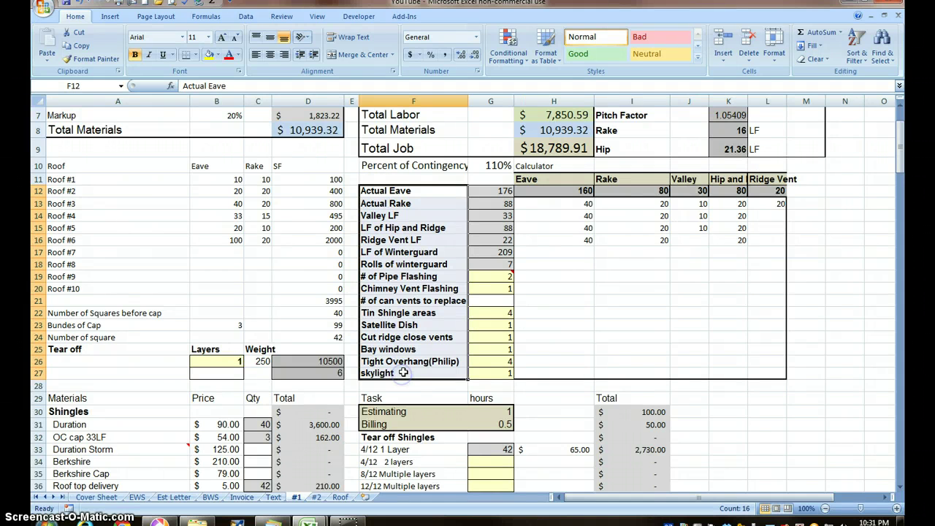
{"action": "key", "text": "ctrl+c"}
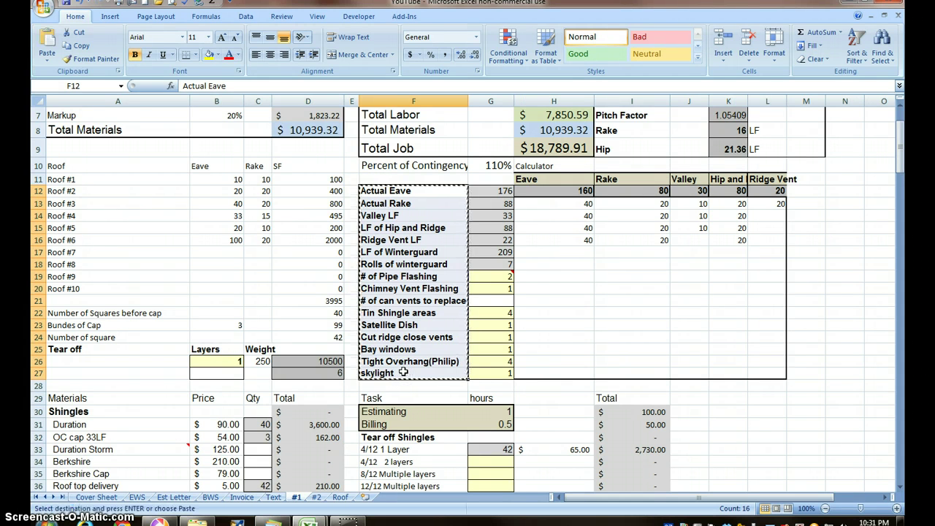
{"action": "left_click", "coordinate": [341, 497]}
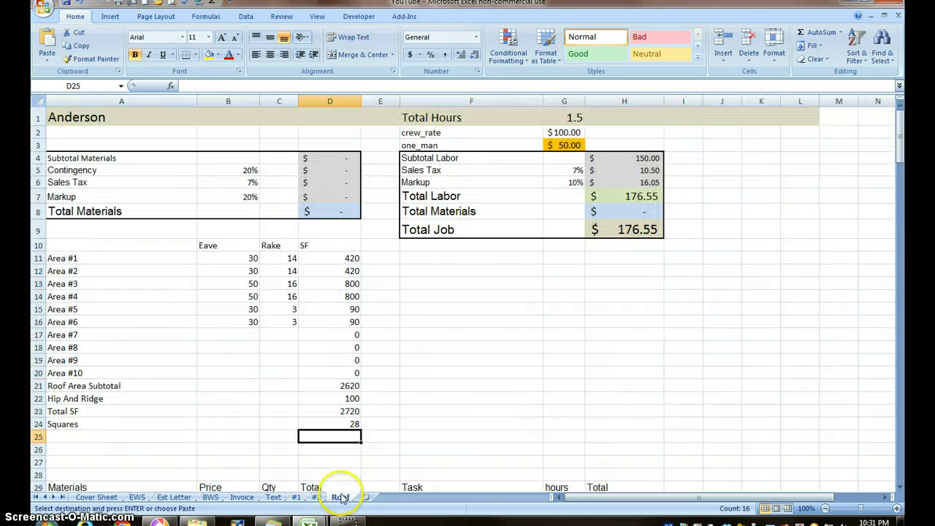
{"action": "left_click", "coordinate": [471, 271]}
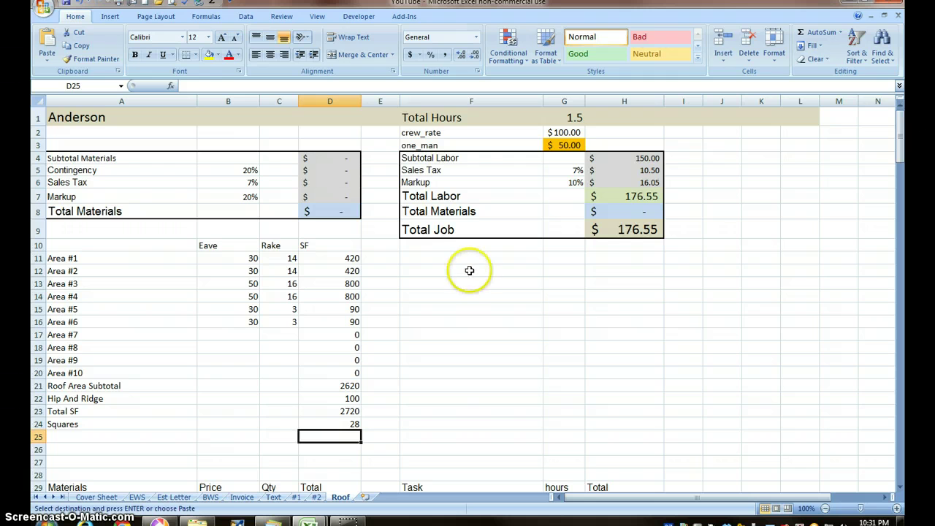
{"action": "left_click", "coordinate": [46, 38]}
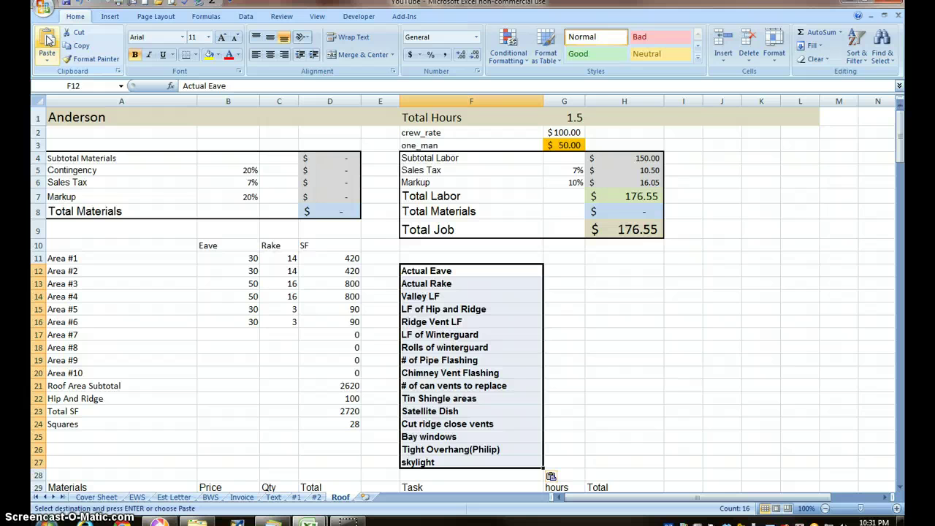
{"action": "left_click", "coordinate": [167, 128]}
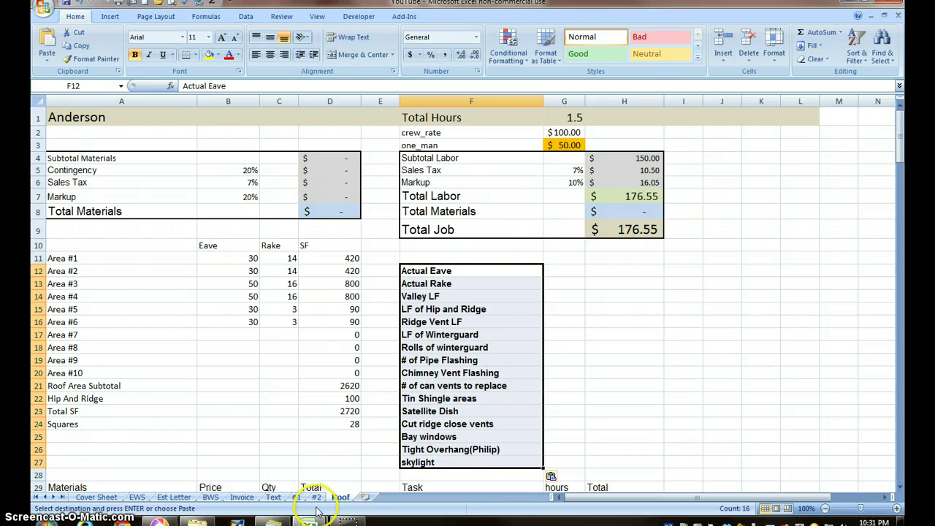
Copy the headings Eave through Ridge Vent (H11:L11) from sheet #1 and paste them at G11 on the Roof sheet.
{"action": "left_click", "coordinate": [295, 497]}
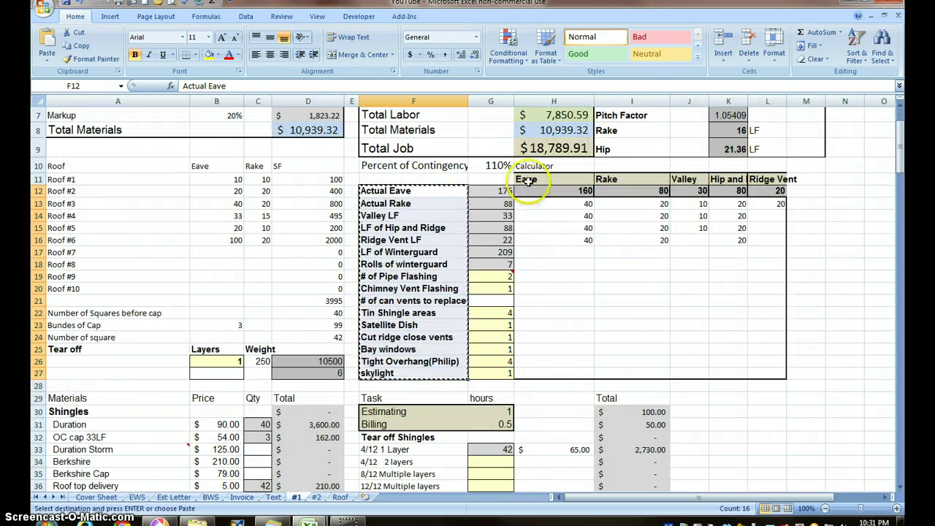
{"action": "left_click_drag", "start_coordinate": [527, 181], "coordinate": [756, 180]}
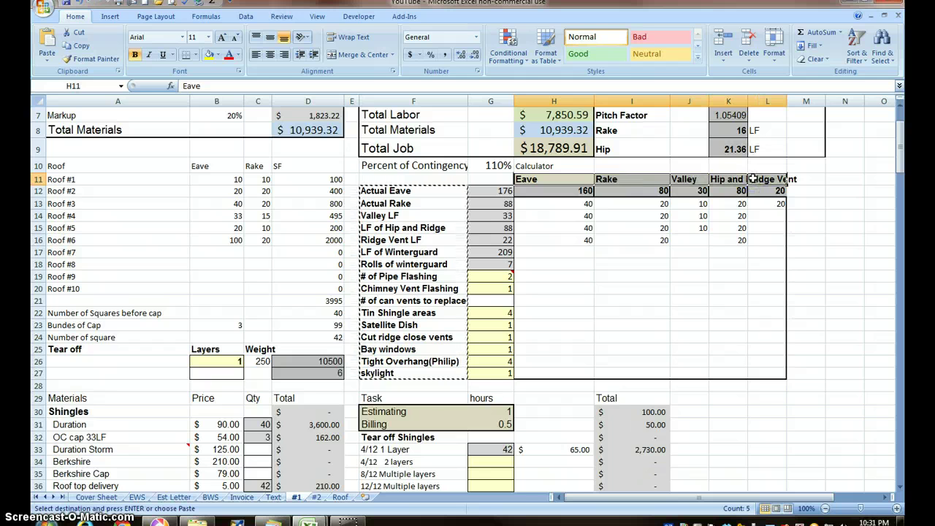
{"action": "key", "text": "ctrl+c"}
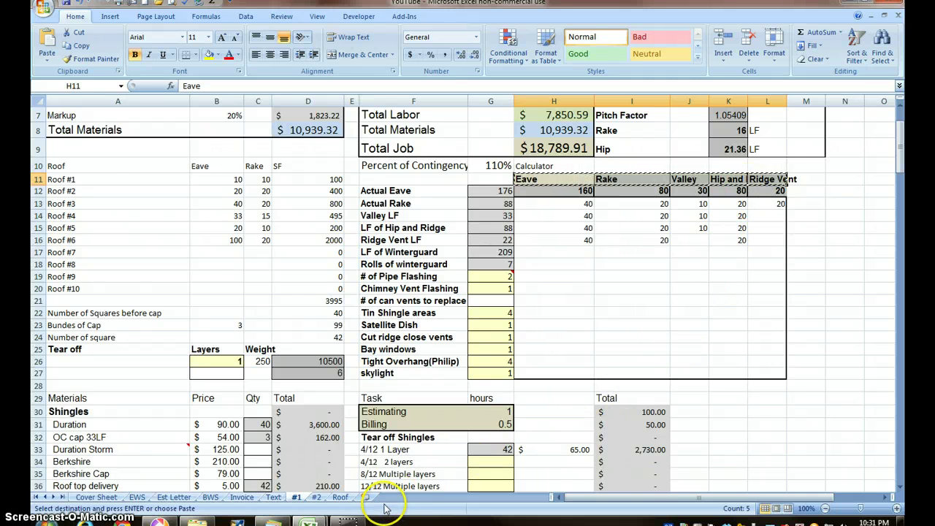
{"action": "left_click", "coordinate": [340, 497]}
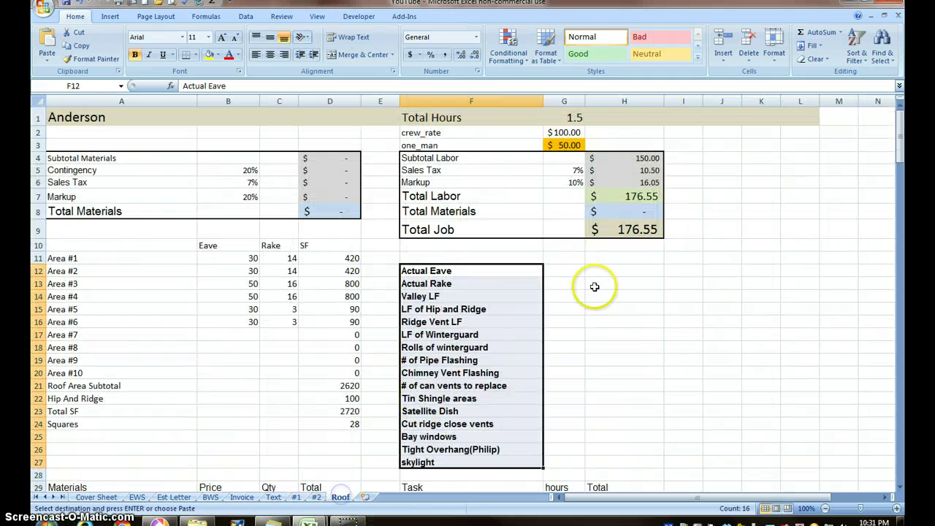
{"action": "left_click", "coordinate": [579, 257]}
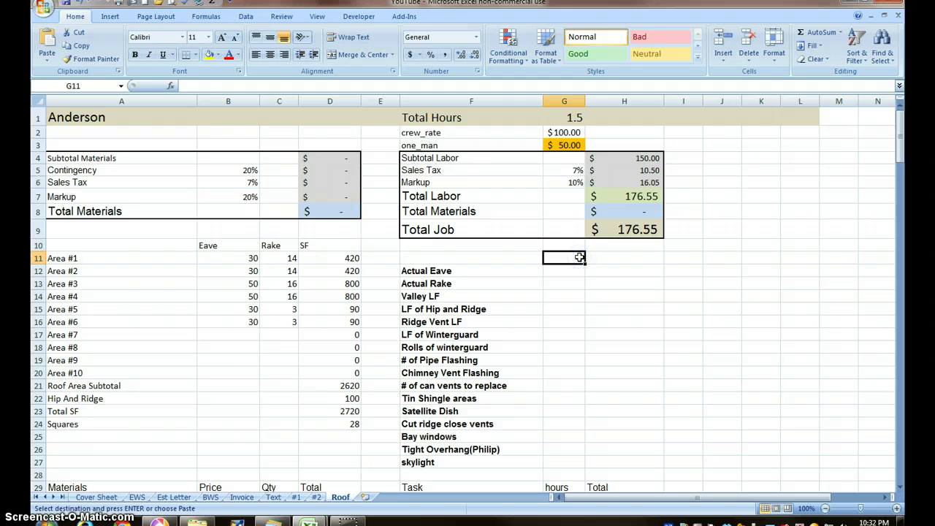
{"action": "left_click", "coordinate": [47, 38]}
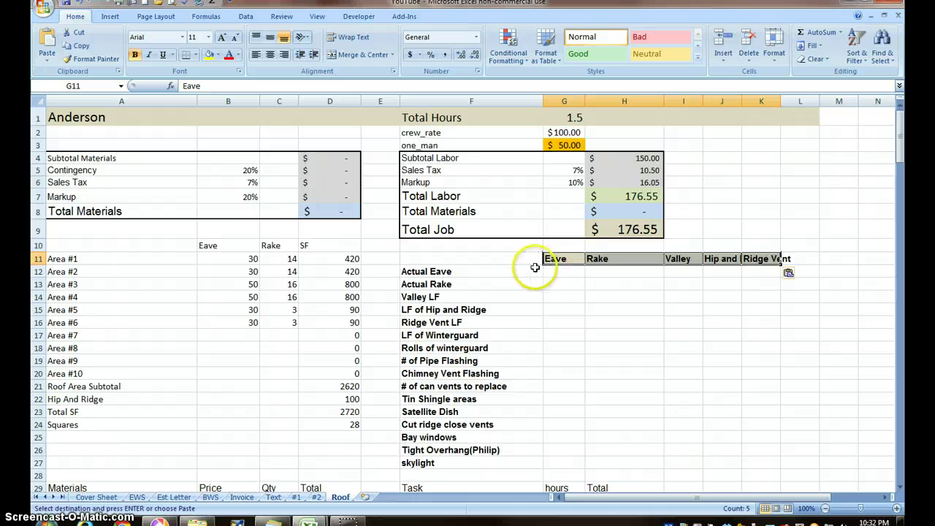
Move the Actual Eave through skylight labels down one row to F13:F28 and enter Totals in F12.
{"action": "left_click_drag", "start_coordinate": [456, 271], "coordinate": [468, 486]}
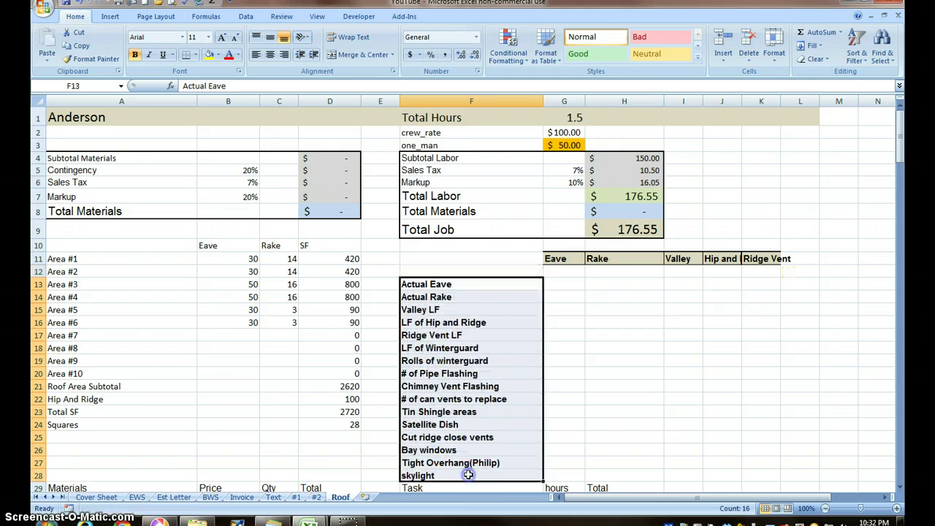
{"action": "left_click", "coordinate": [563, 275]}
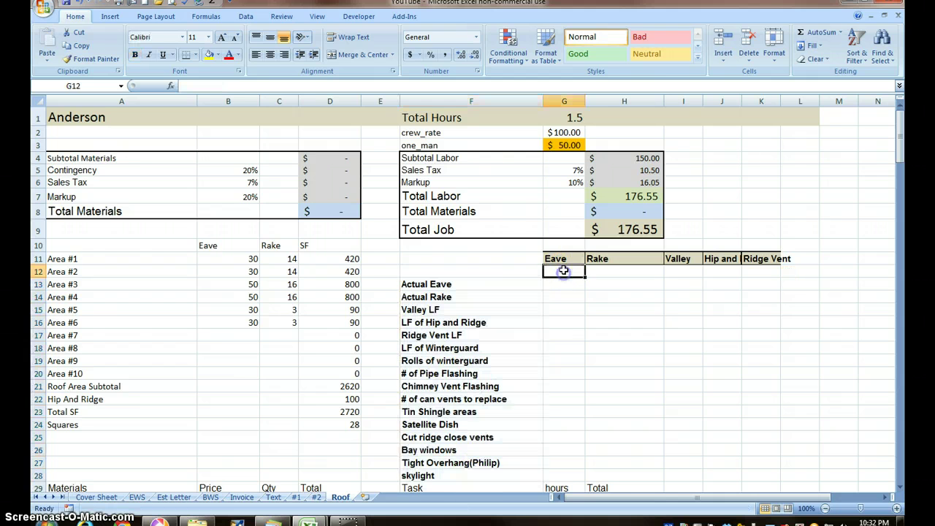
{"action": "left_click", "coordinate": [497, 269]}
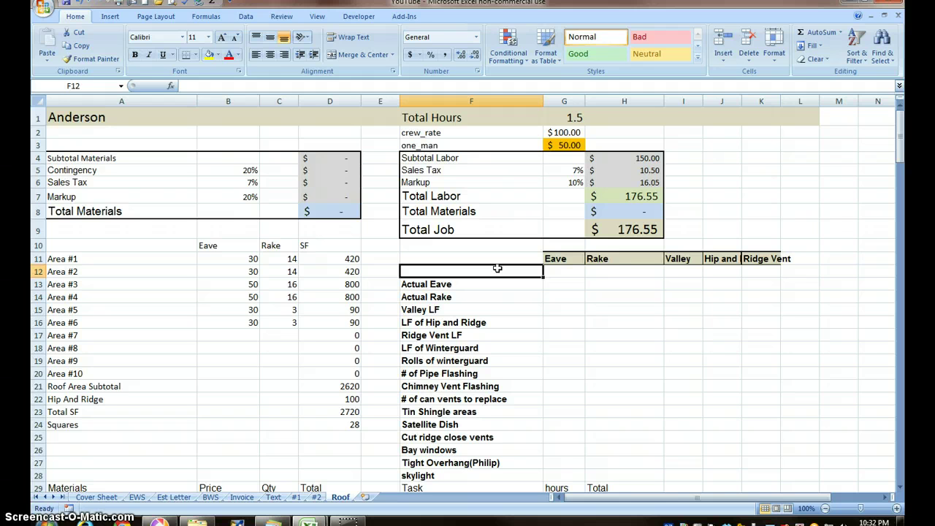
{"action": "type", "text": "Totals"}
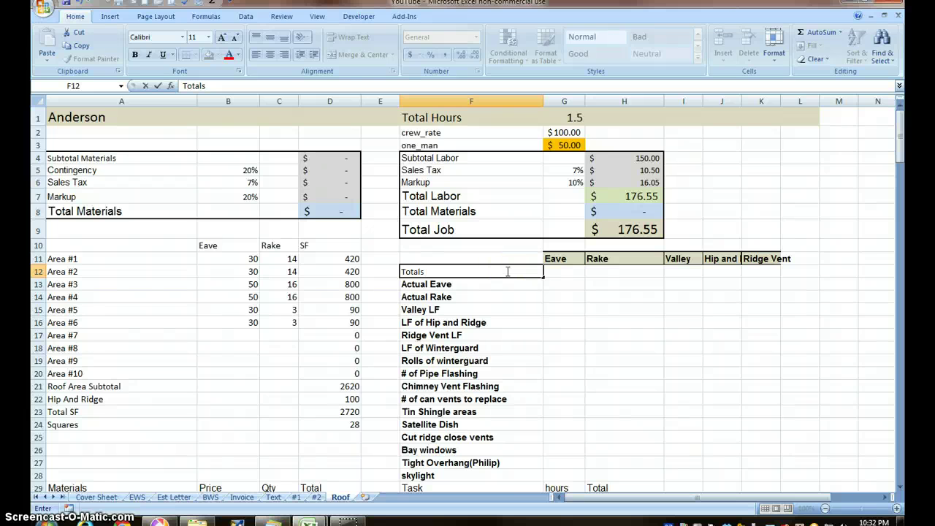
Enter =SUM(G13:G28) as the Eave total in G12 and fill the formula across to Ridge Vent in K12.
{"action": "left_click", "coordinate": [564, 269]}
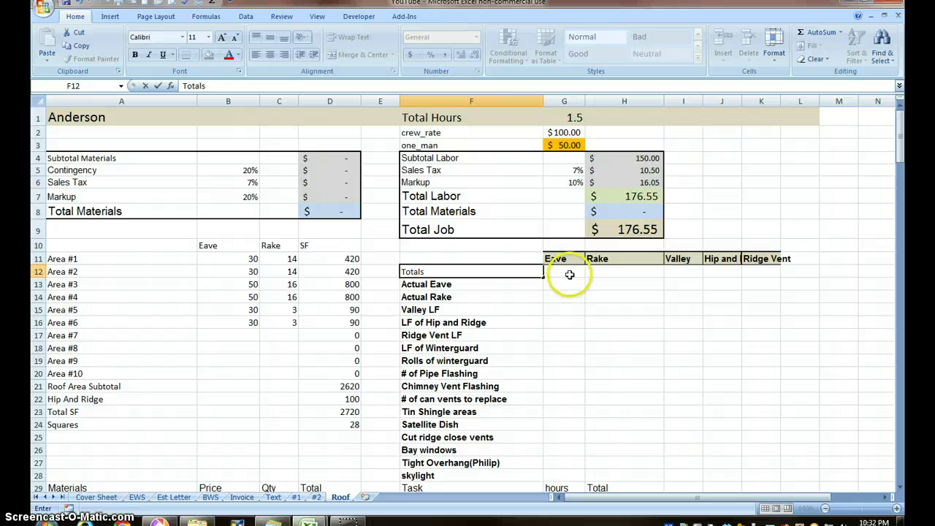
{"action": "left_click", "coordinate": [570, 274]}
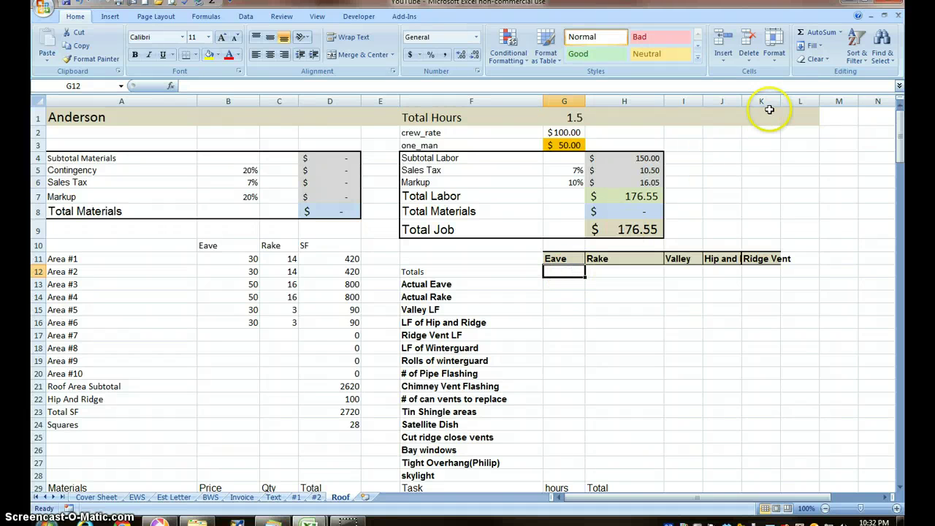
{"action": "left_click", "coordinate": [821, 34]}
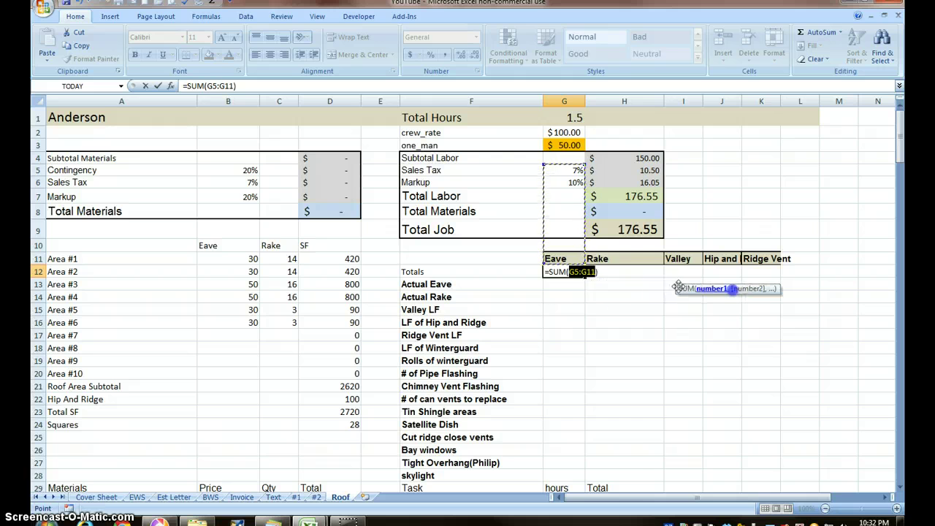
{"action": "left_click_drag", "start_coordinate": [572, 285], "coordinate": [575, 470]}
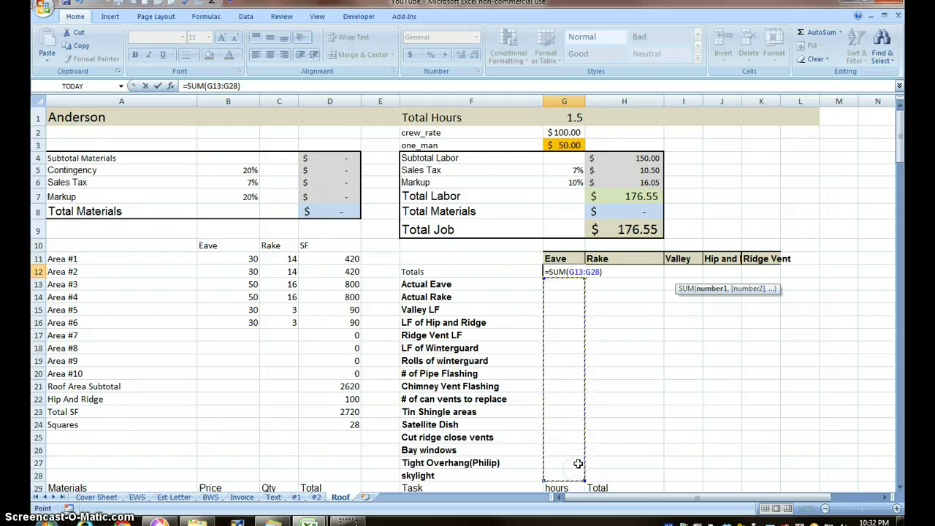
{"action": "key", "text": "Return"}
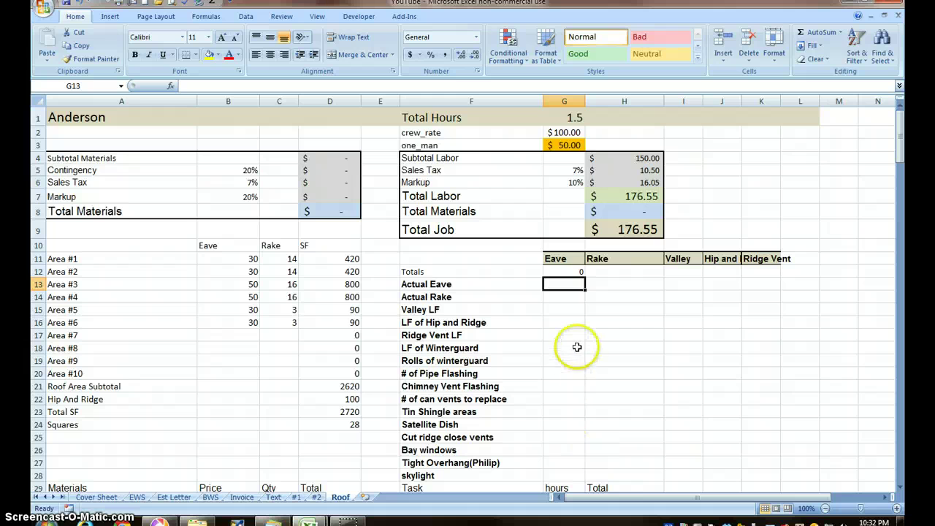
{"action": "left_click", "coordinate": [567, 273]}
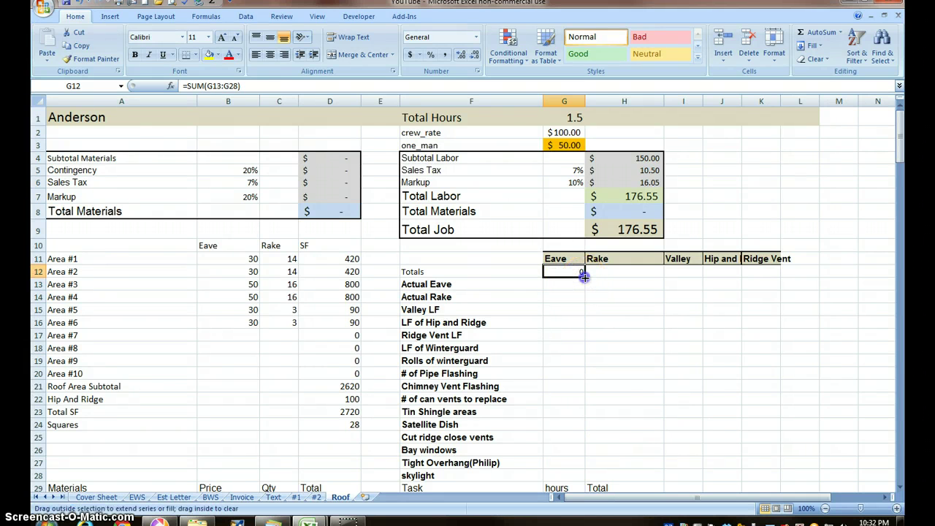
{"action": "left_click_drag", "start_coordinate": [616, 278], "coordinate": [773, 278]}
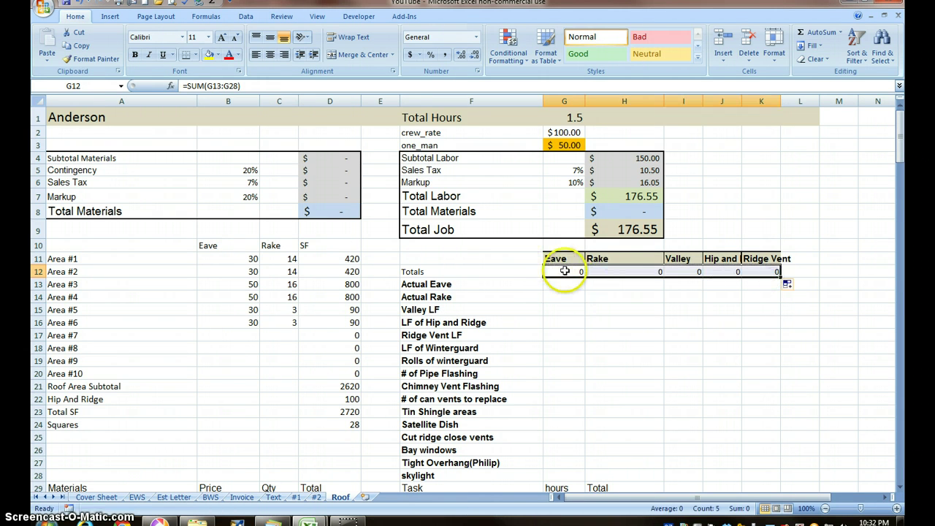
Apply all borders and a thick box border to the calculator grid G12:L28.
{"action": "left_click_drag", "start_coordinate": [565, 271], "coordinate": [785, 472]}
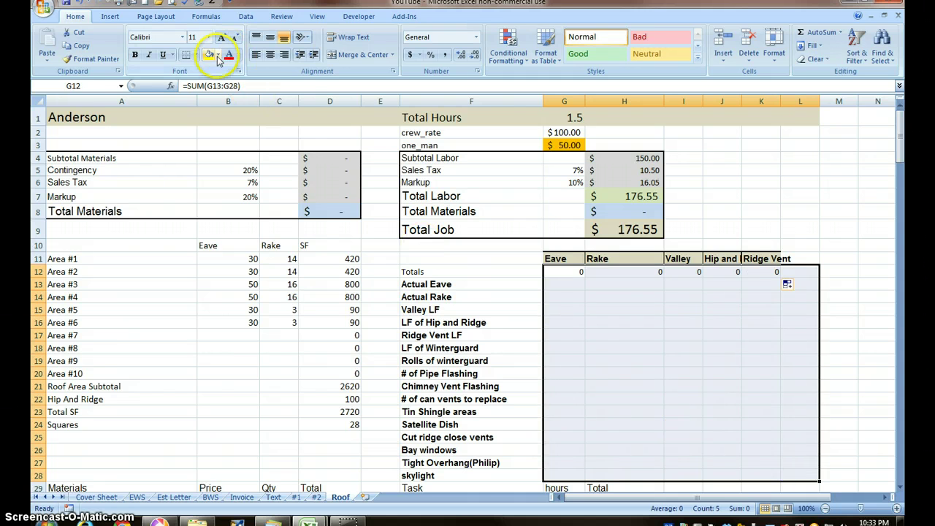
{"action": "left_click", "coordinate": [195, 55]}
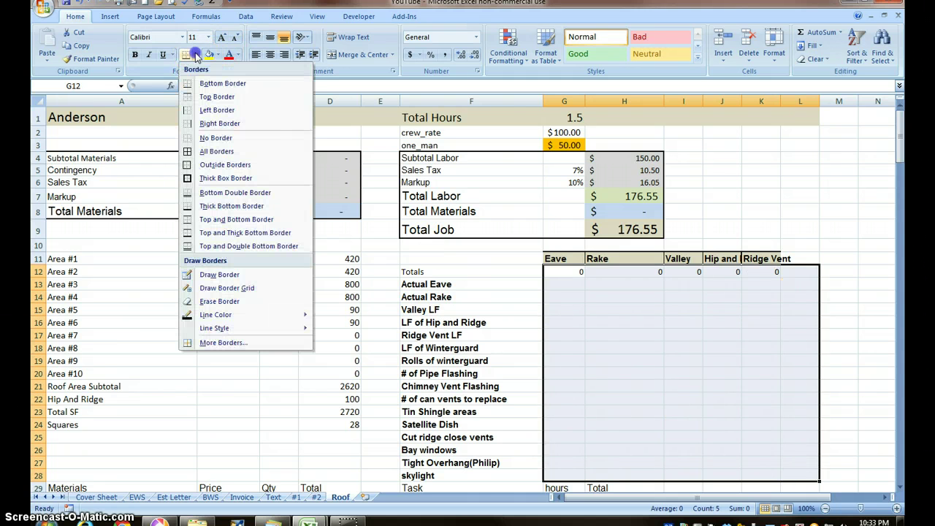
{"action": "left_click", "coordinate": [214, 152]}
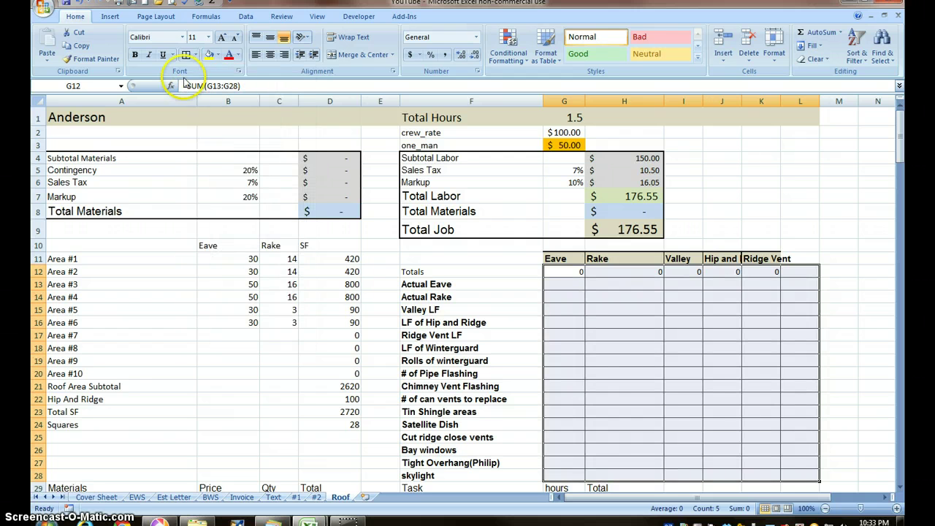
{"action": "left_click", "coordinate": [195, 55]}
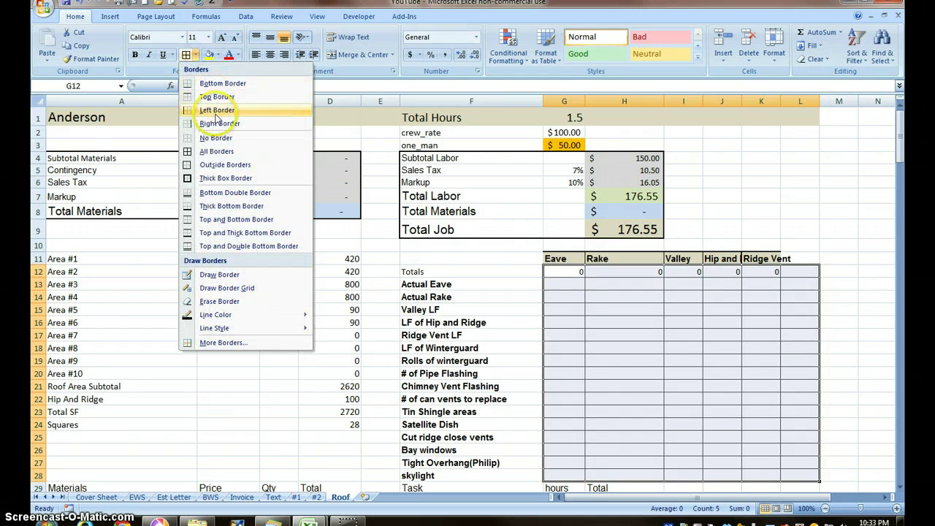
{"action": "left_click", "coordinate": [215, 178]}
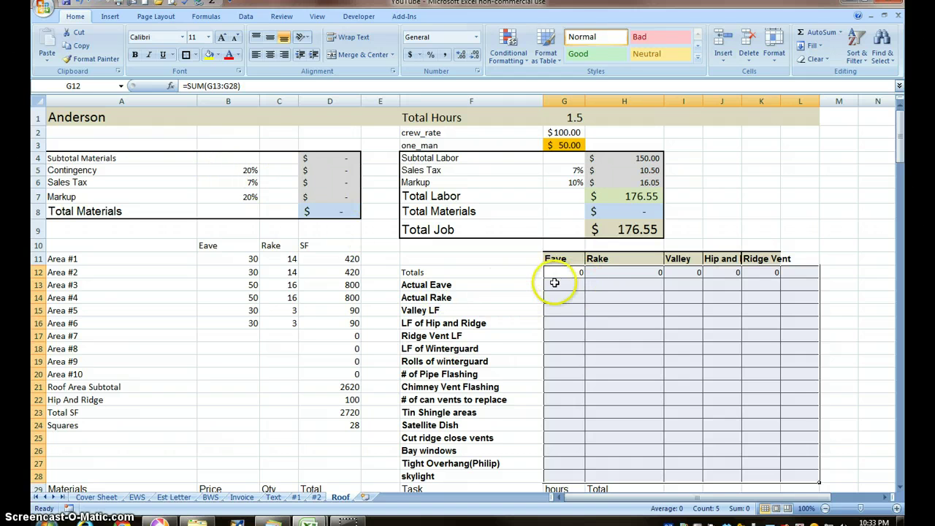
Move the calculator block with its headings, G11:L28, one column over to H11:M28.
{"action": "left_click_drag", "start_coordinate": [553, 259], "coordinate": [790, 472]}
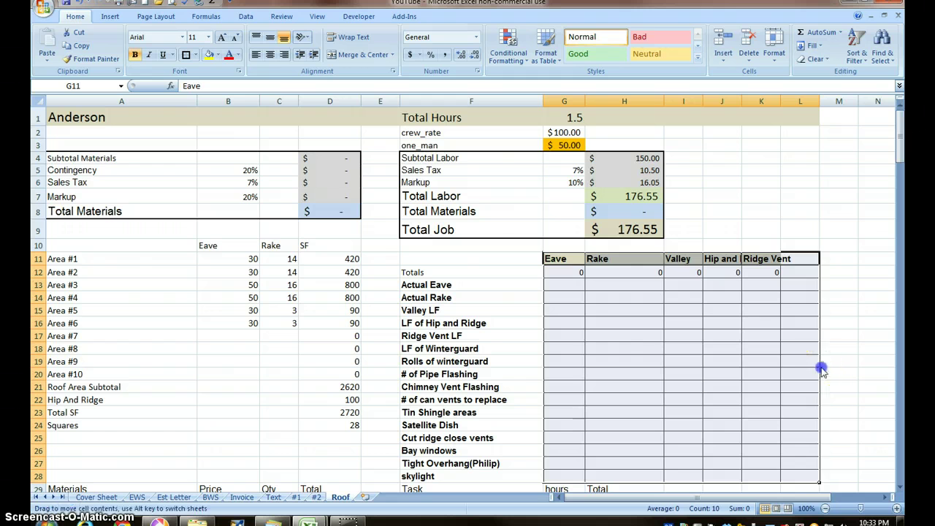
{"action": "left_click_drag", "start_coordinate": [821, 371], "coordinate": [836, 372]}
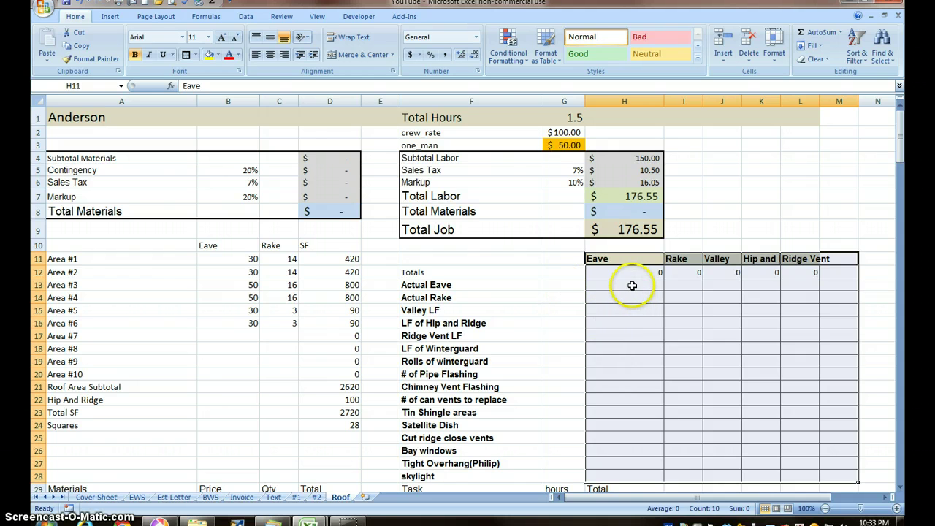
{"action": "left_click", "coordinate": [632, 286]}
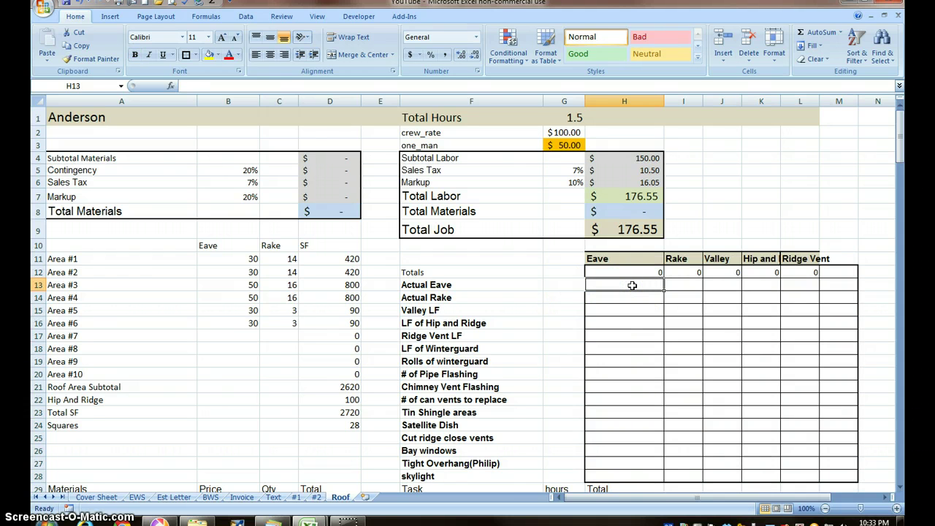